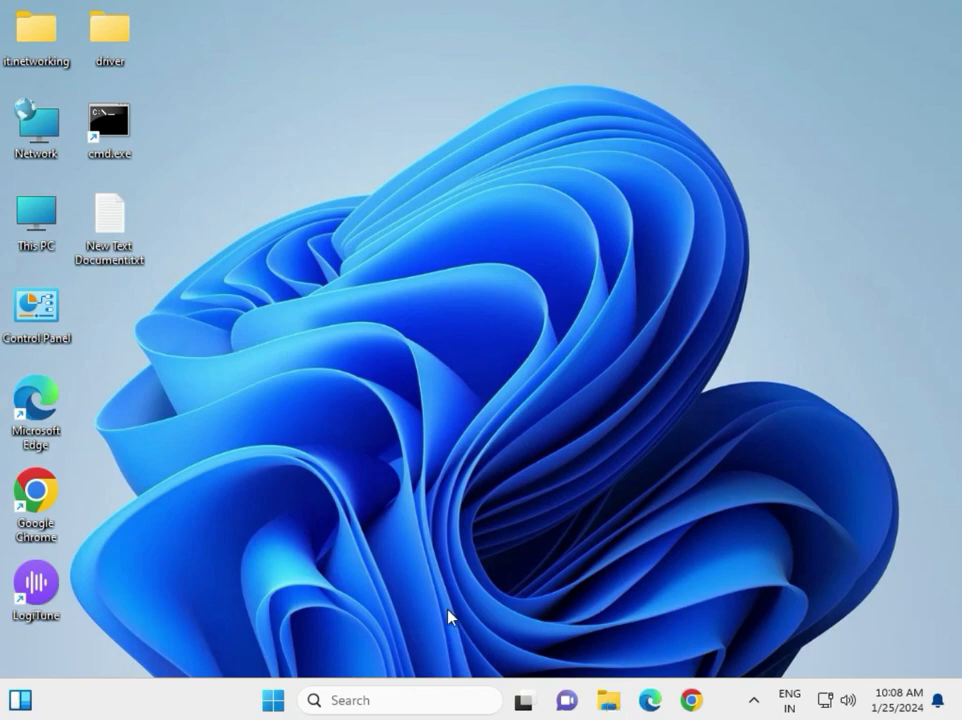
Open the properties of Local Disk (C:) from This PC in File Explorer.
click(215, 551)
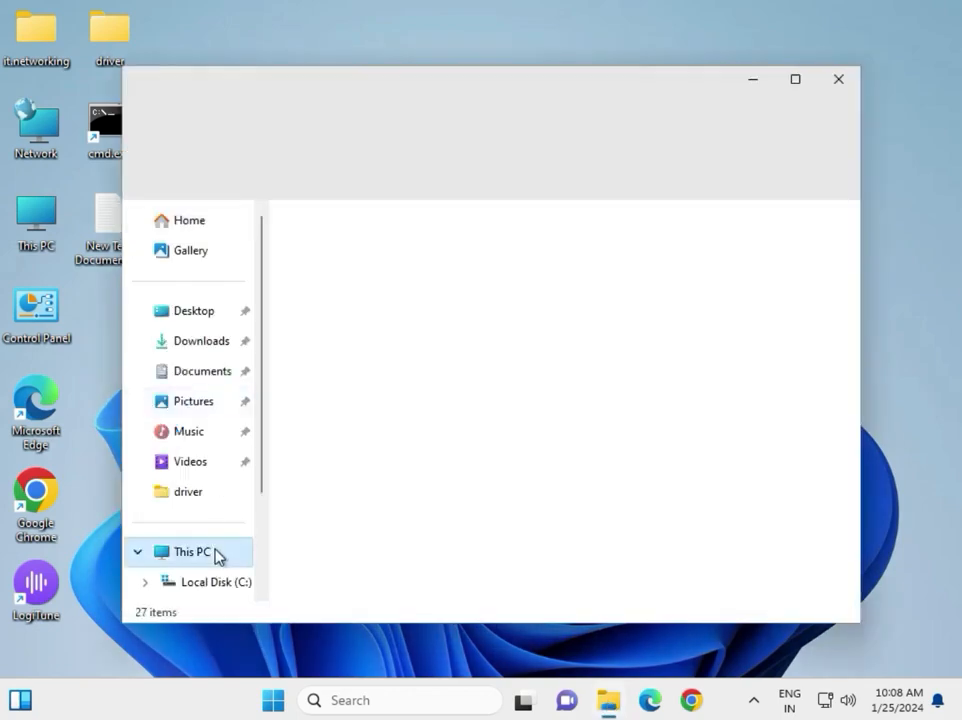
click(432, 255)
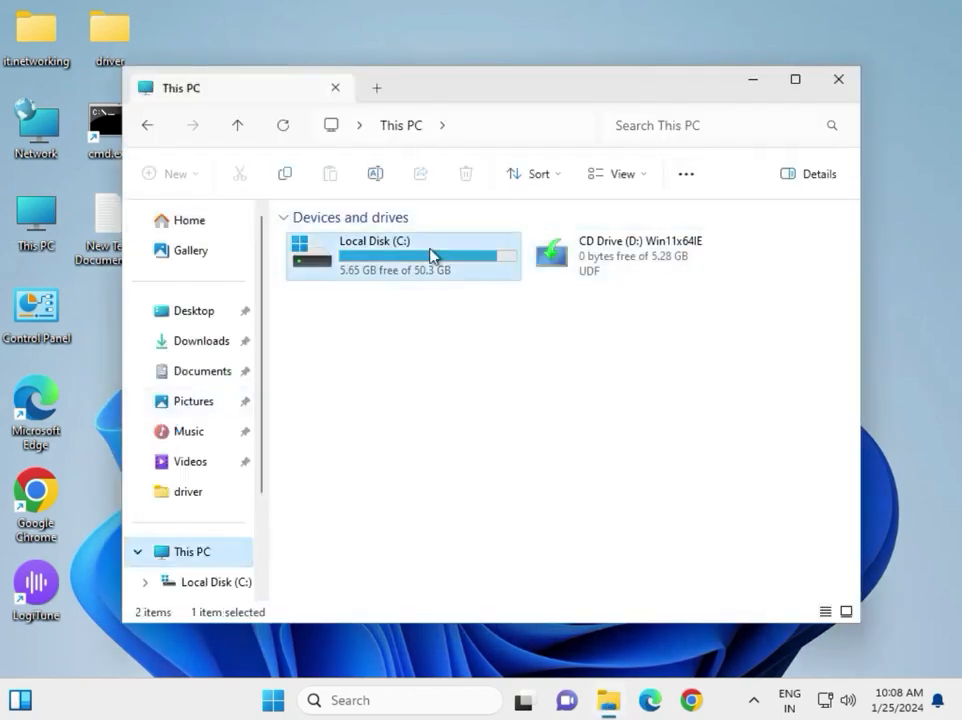
double_click(432, 255)
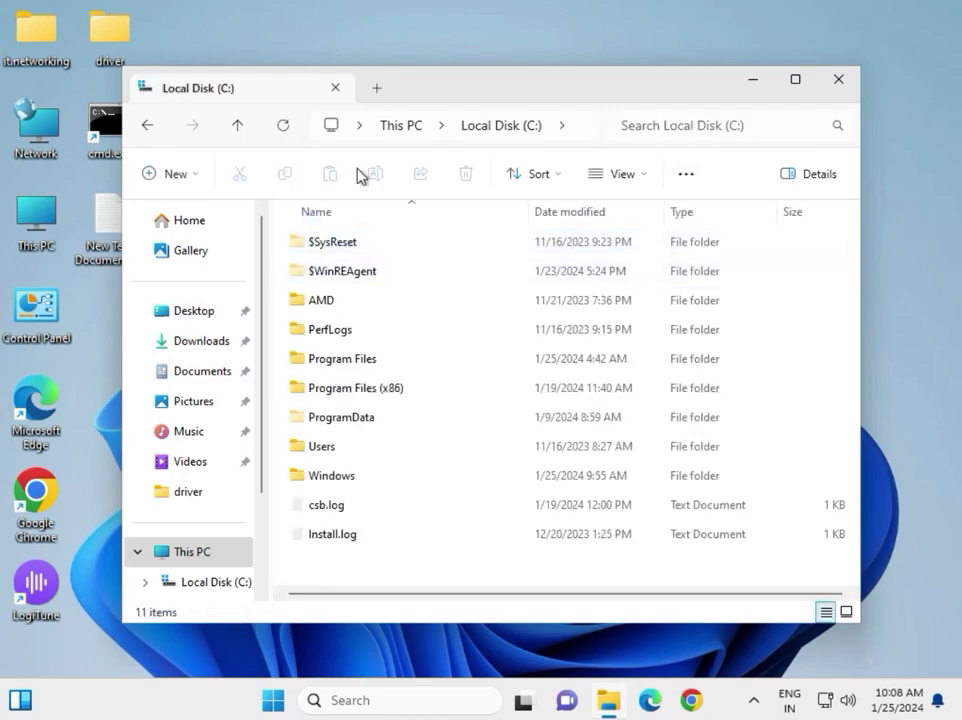
click(398, 126)
right_click(399, 275)
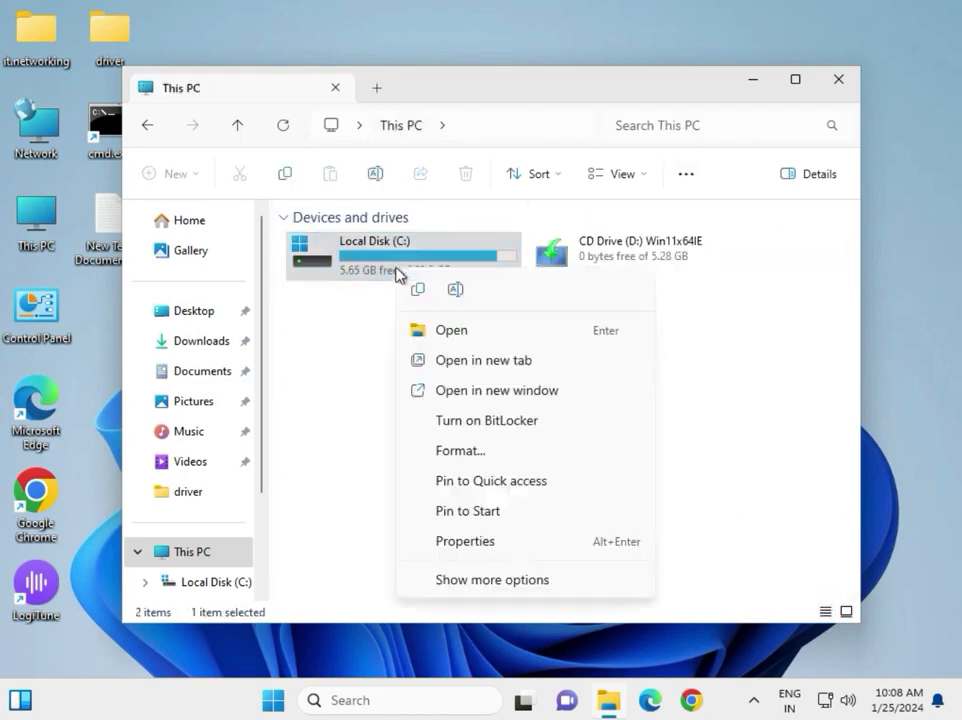
click(465, 581)
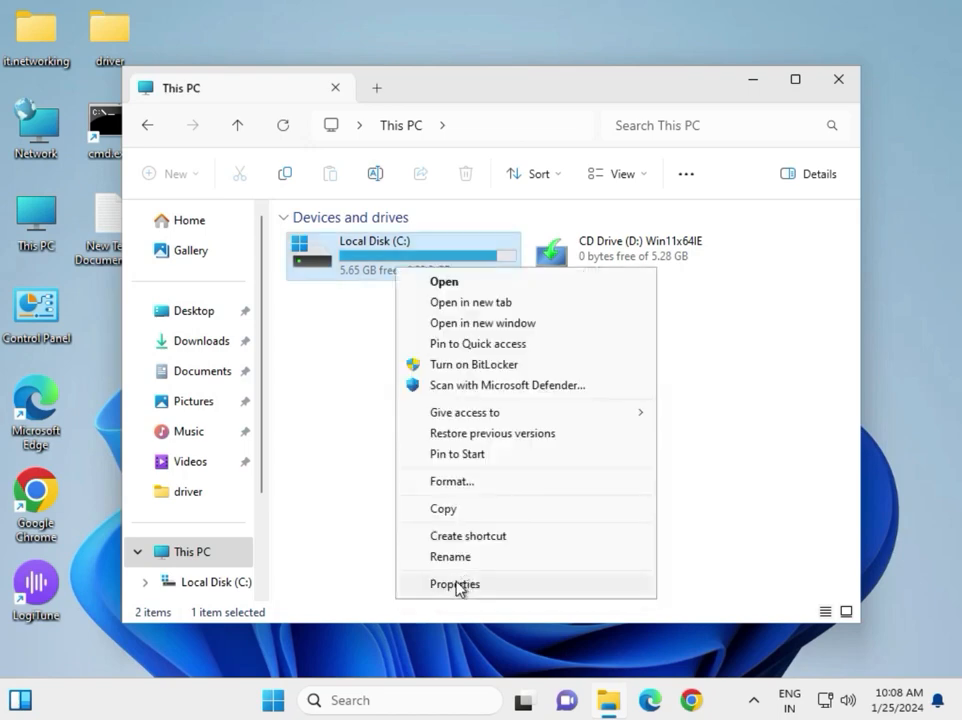
click(455, 584)
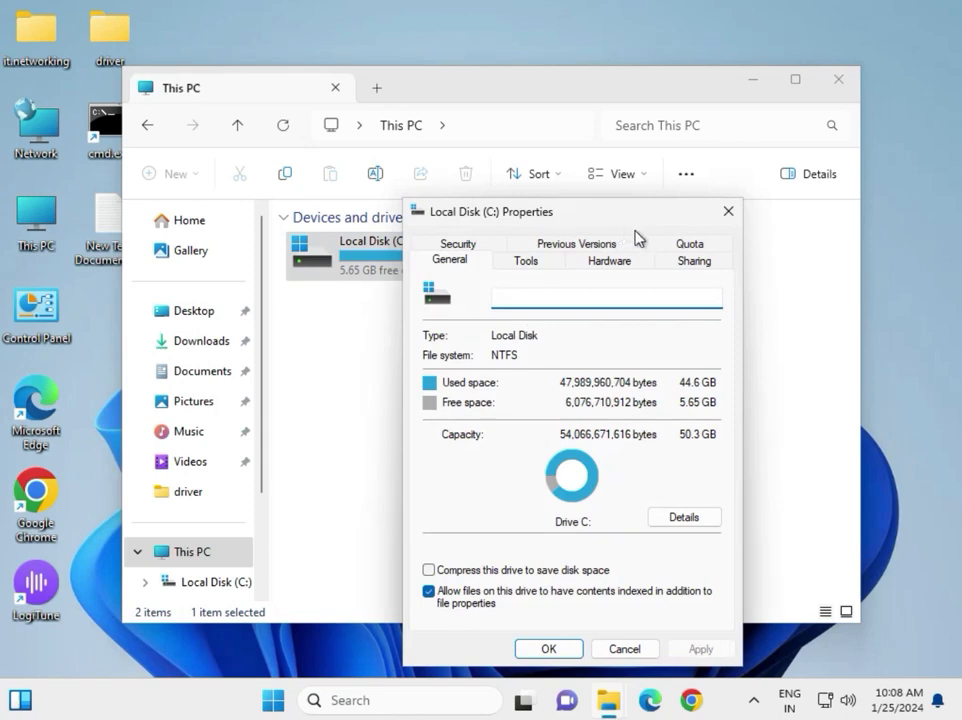
Edit the C: drive's security permissions to allow Full control for the Account Unknown entry and for Authenticated Users.
drag(610, 210, 437, 150)
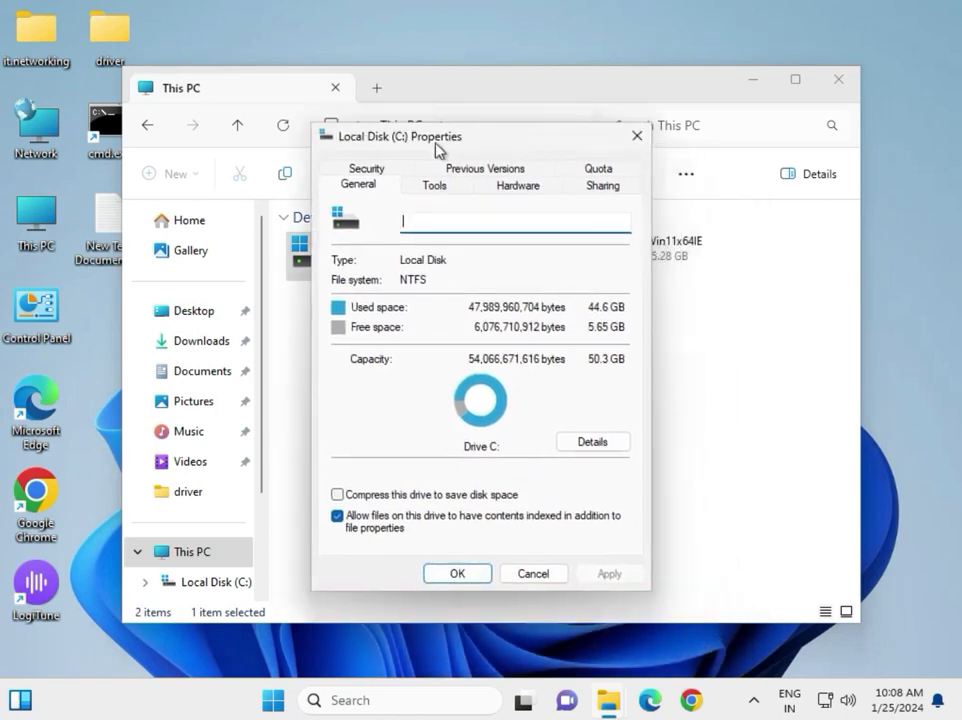
click(390, 168)
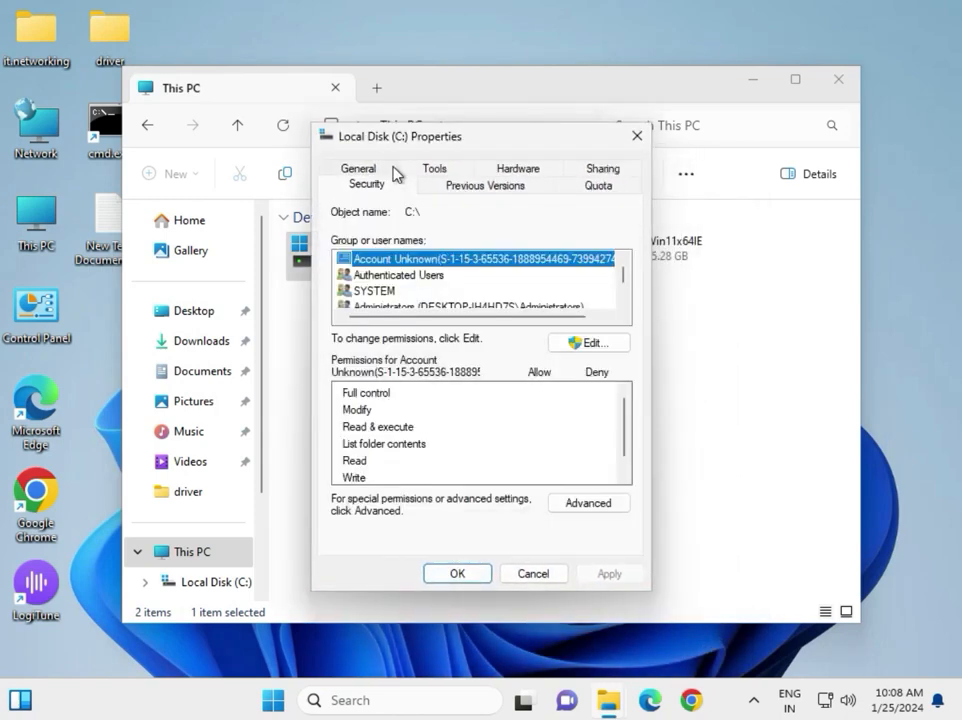
click(582, 345)
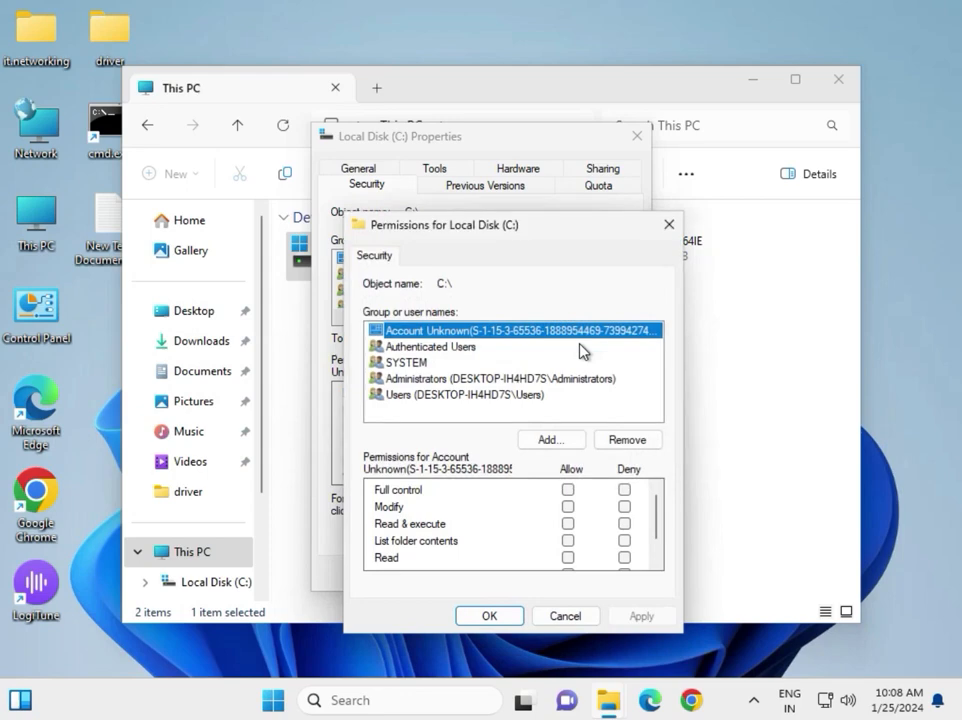
click(443, 346)
click(444, 334)
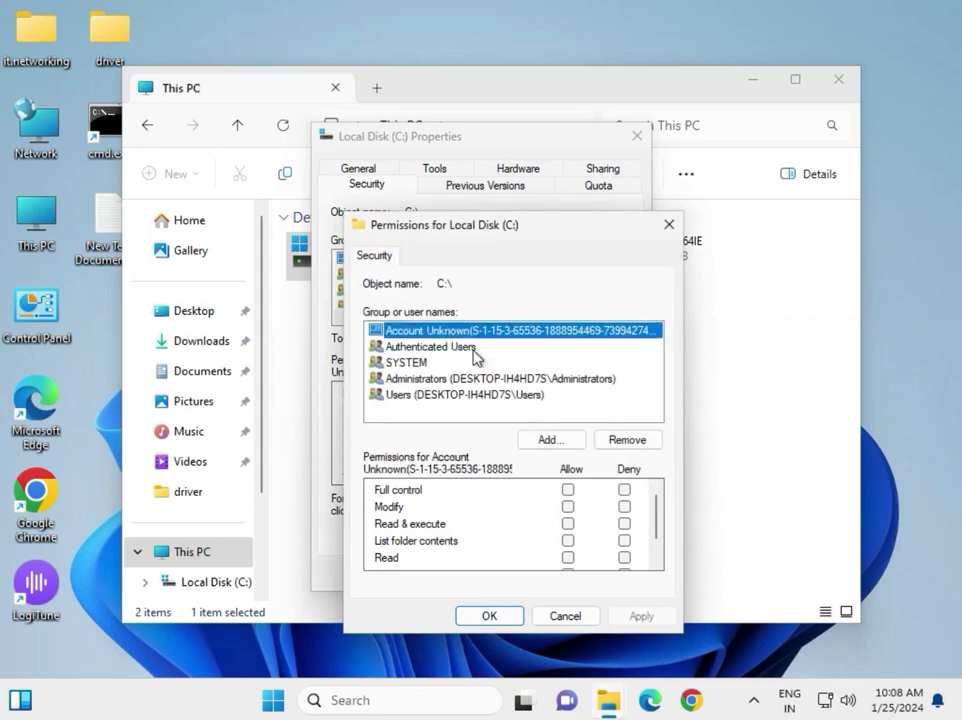
click(567, 490)
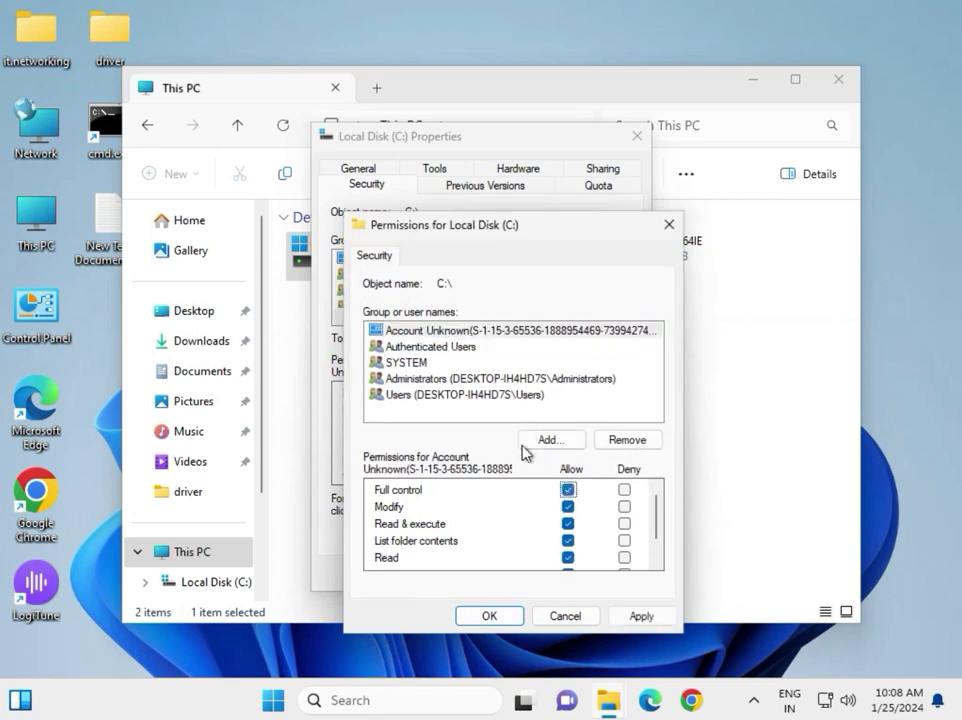
click(455, 348)
click(567, 490)
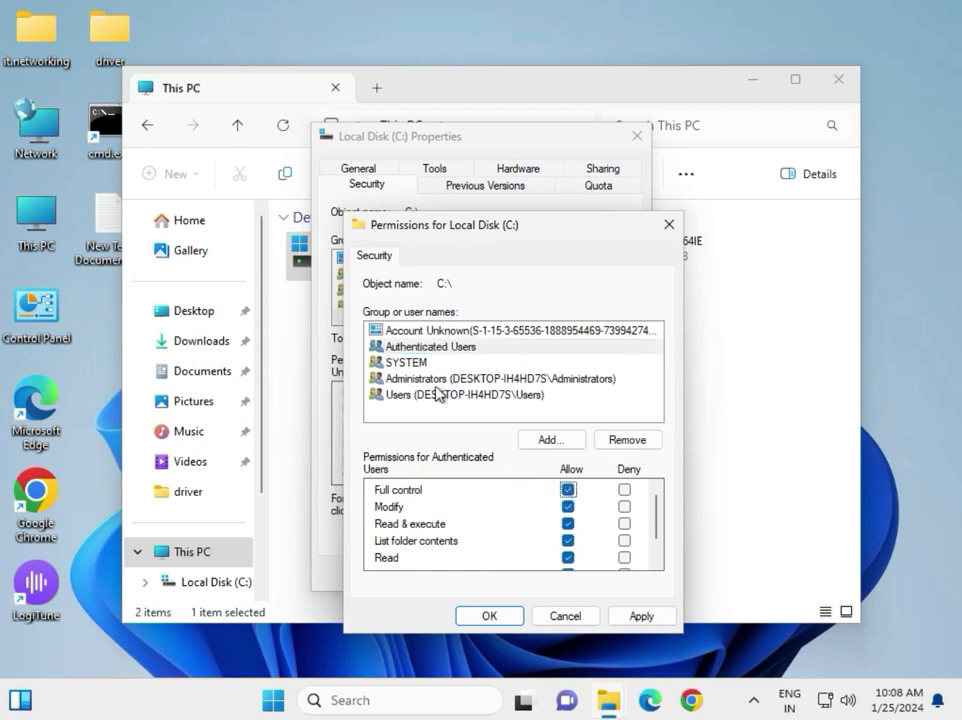
Check the permissions of SYSTEM and Administrators, and allow Full control for the Users group.
click(410, 362)
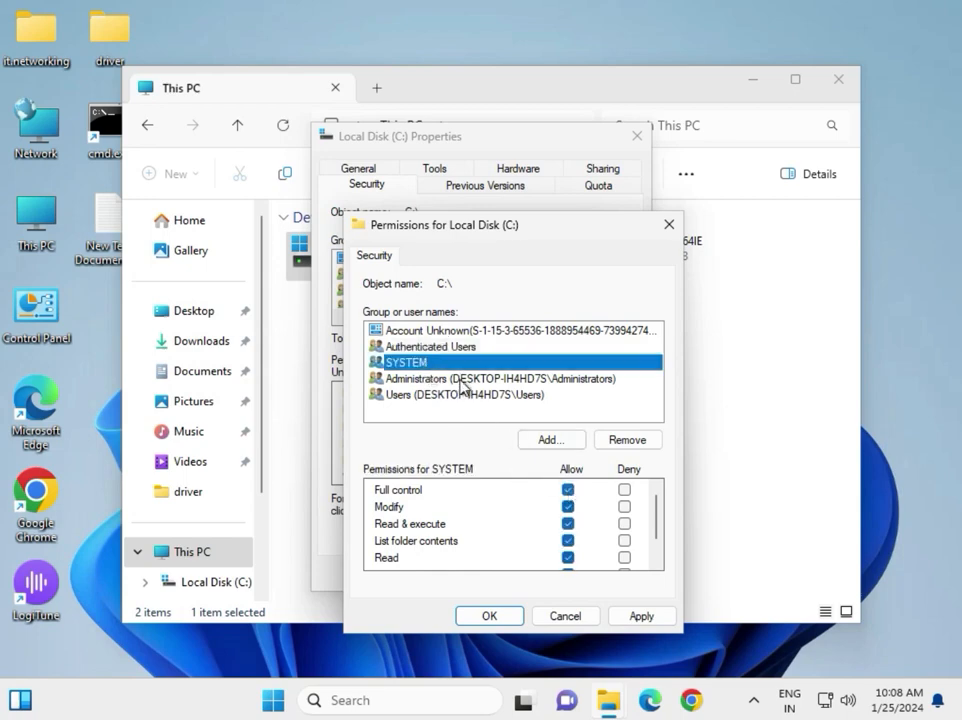
click(462, 380)
click(462, 396)
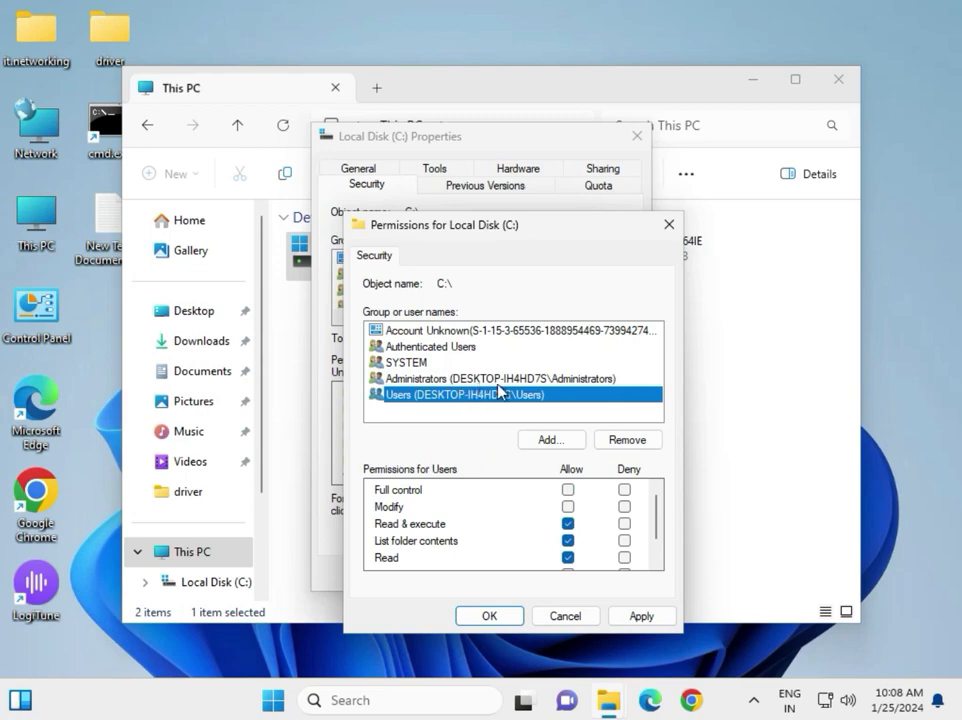
click(566, 490)
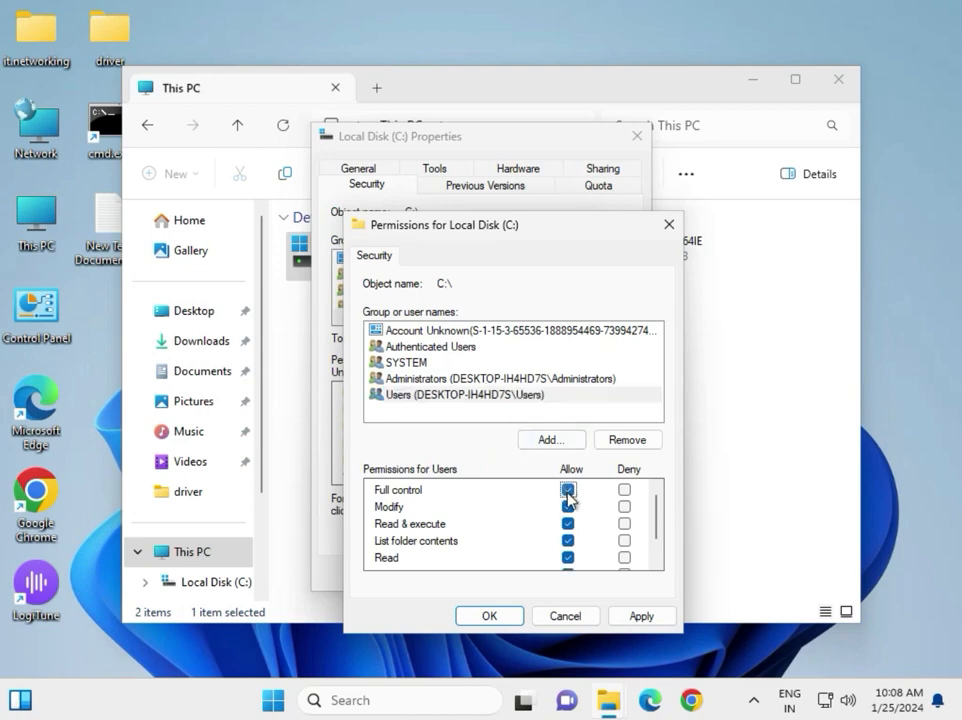
Apply the new permissions to the C: drive, continuing past every file or folder that is refused, and close File Explorer.
click(635, 616)
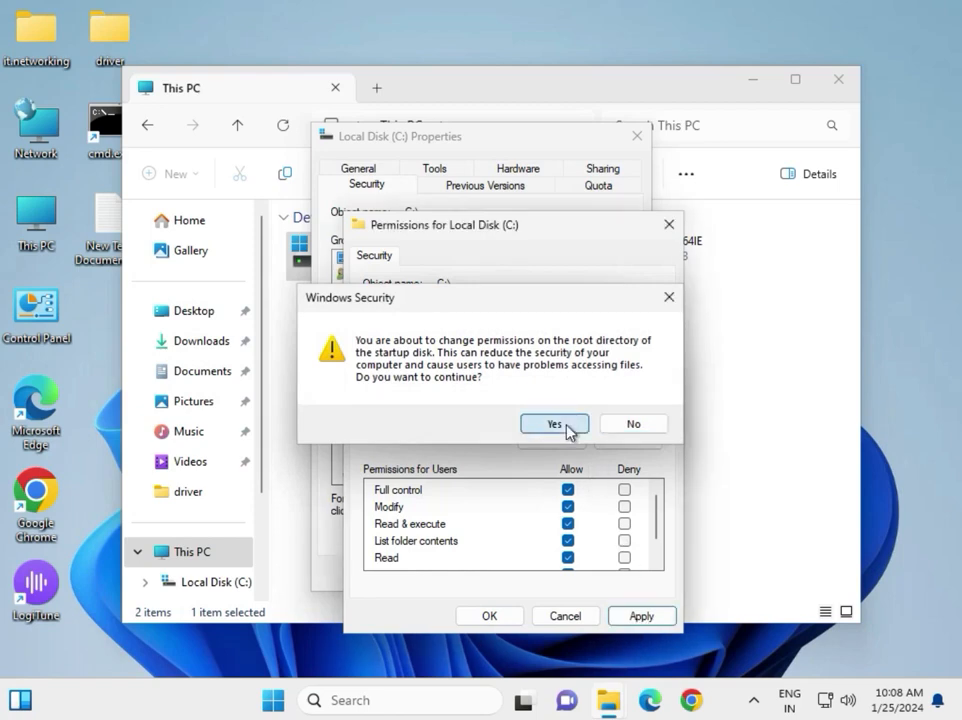
click(555, 424)
click(554, 447)
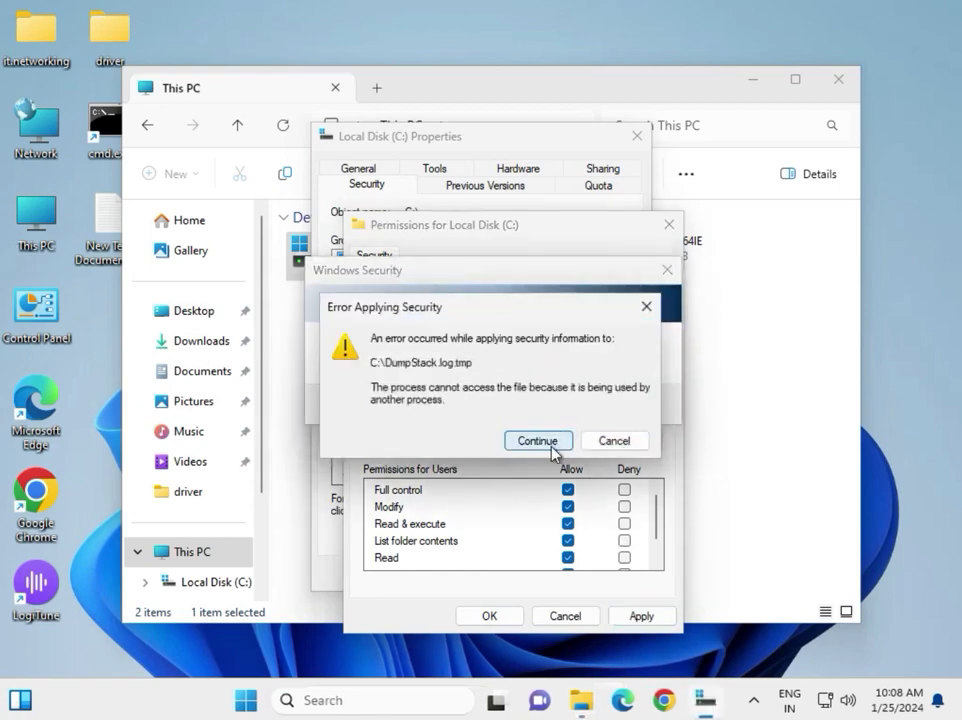
click(552, 446)
click(552, 446)
click(552, 446)
click(552, 446)
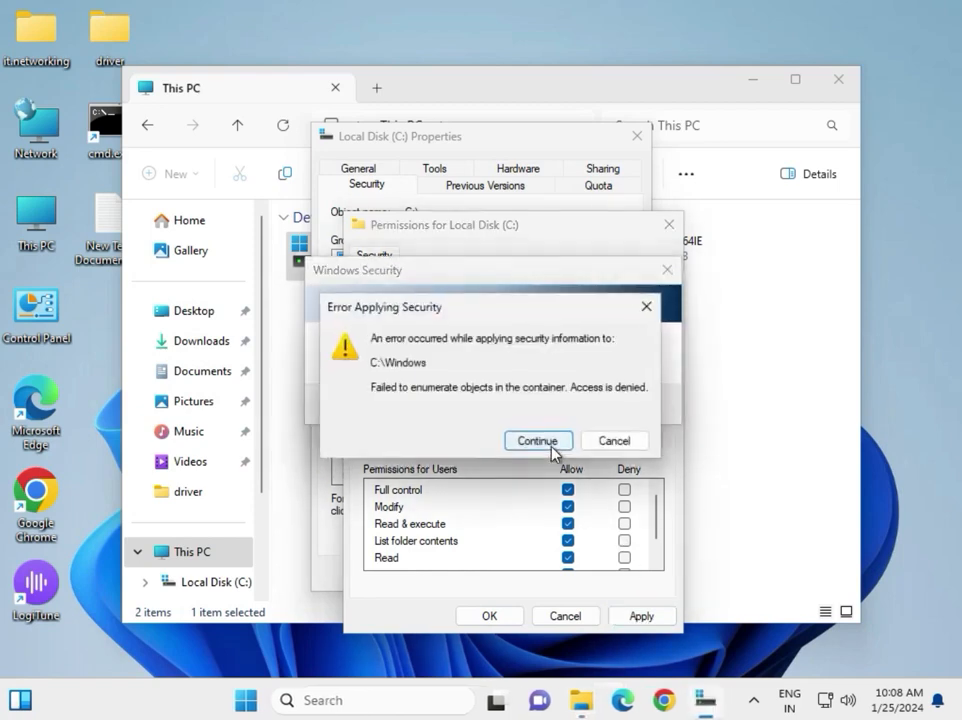
click(552, 446)
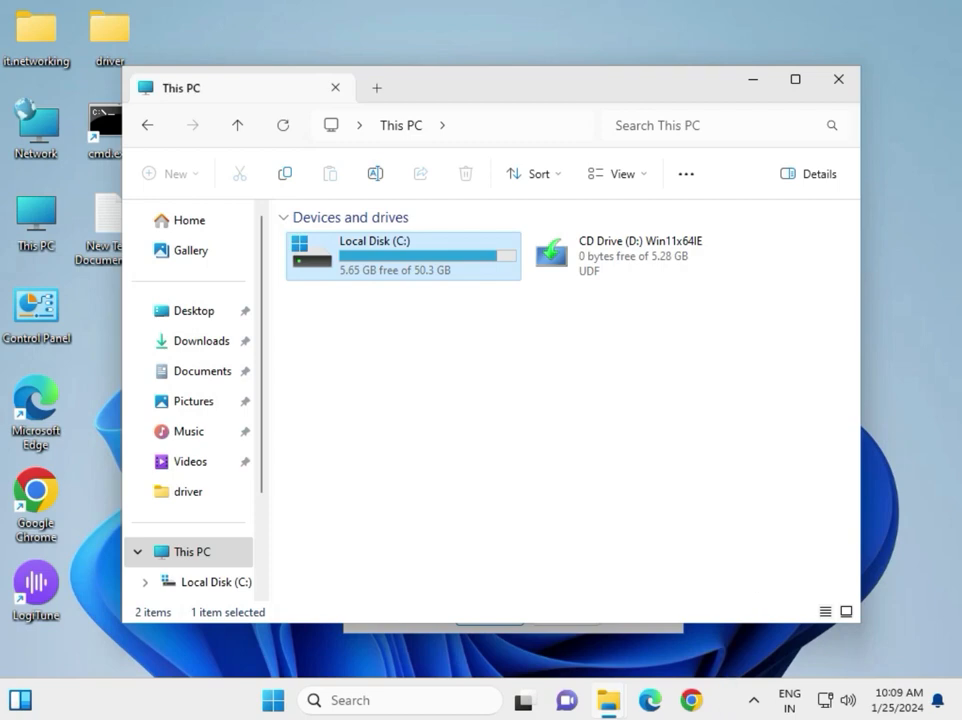
click(838, 79)
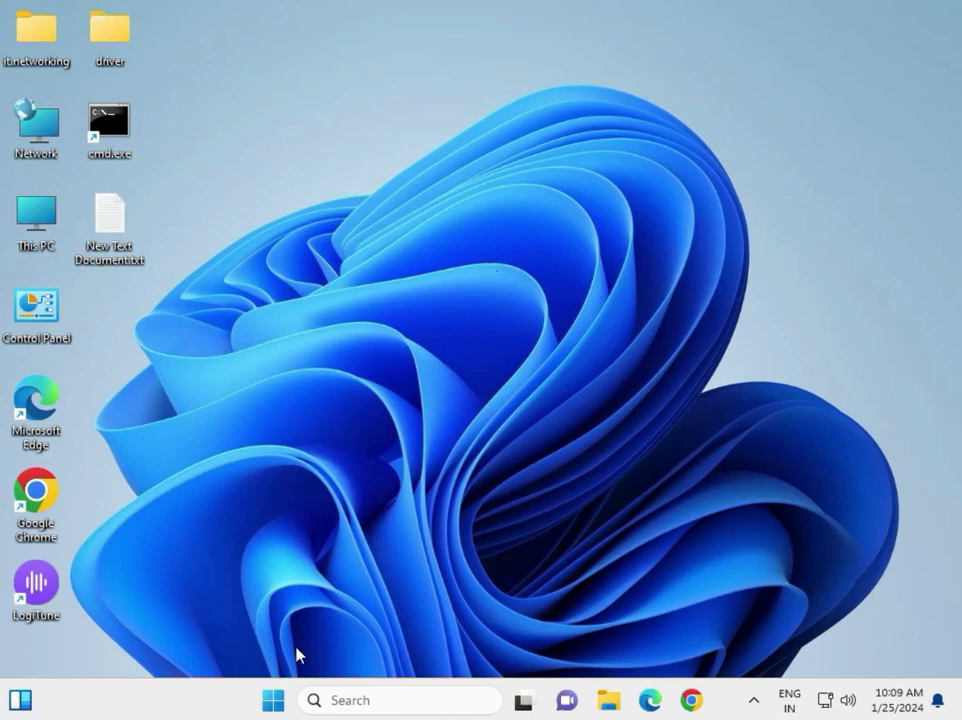
Launch the Local Group Policy Editor by running gpedit.msc.
click(279, 695)
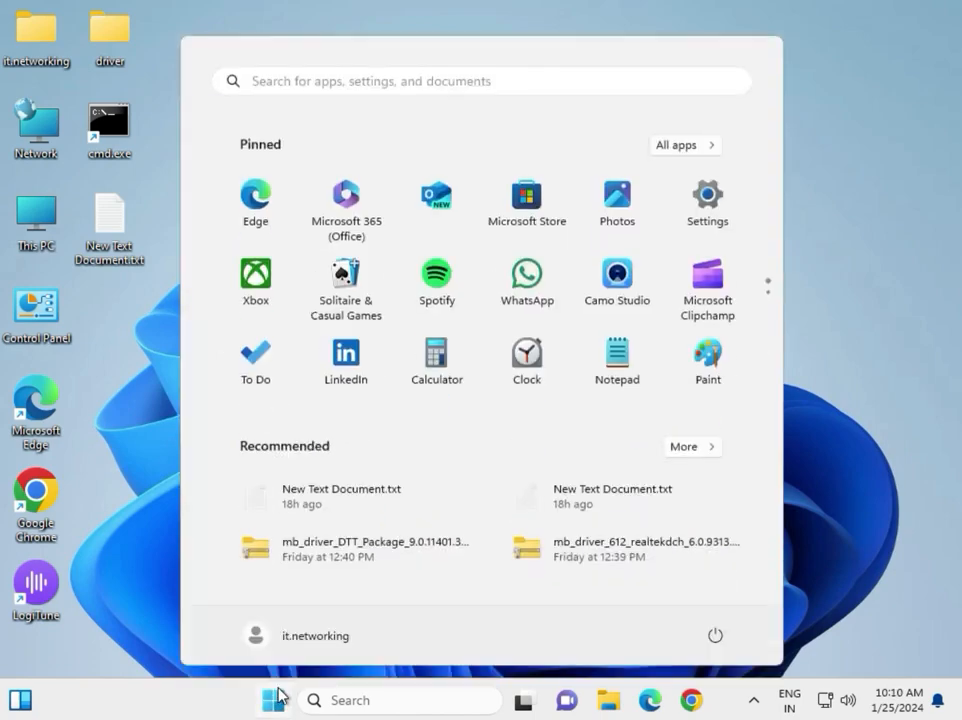
text(run)
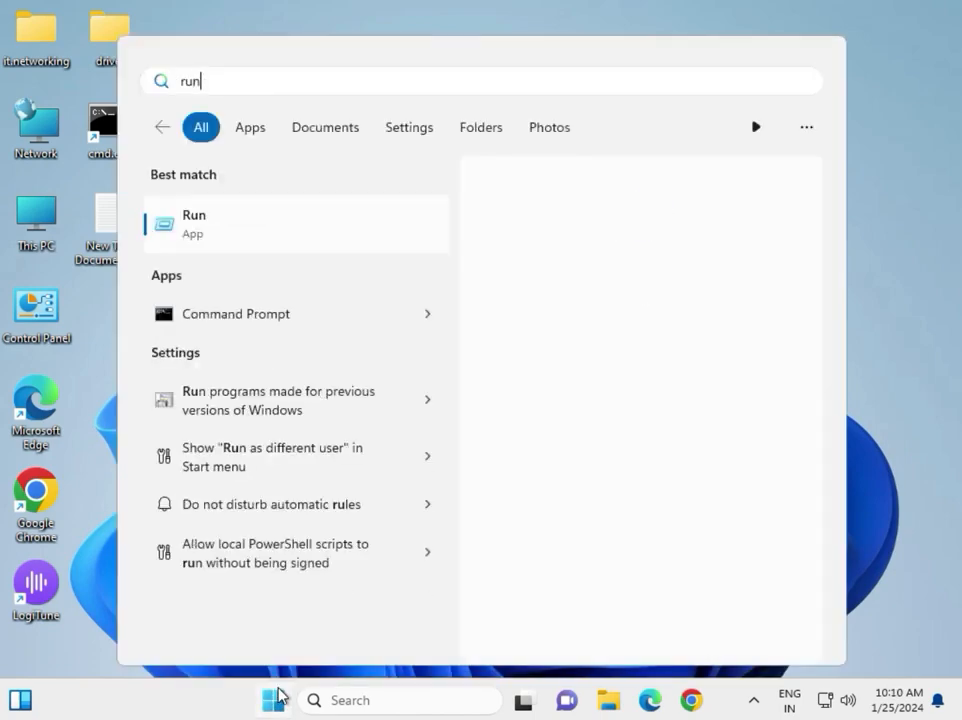
key(Return)
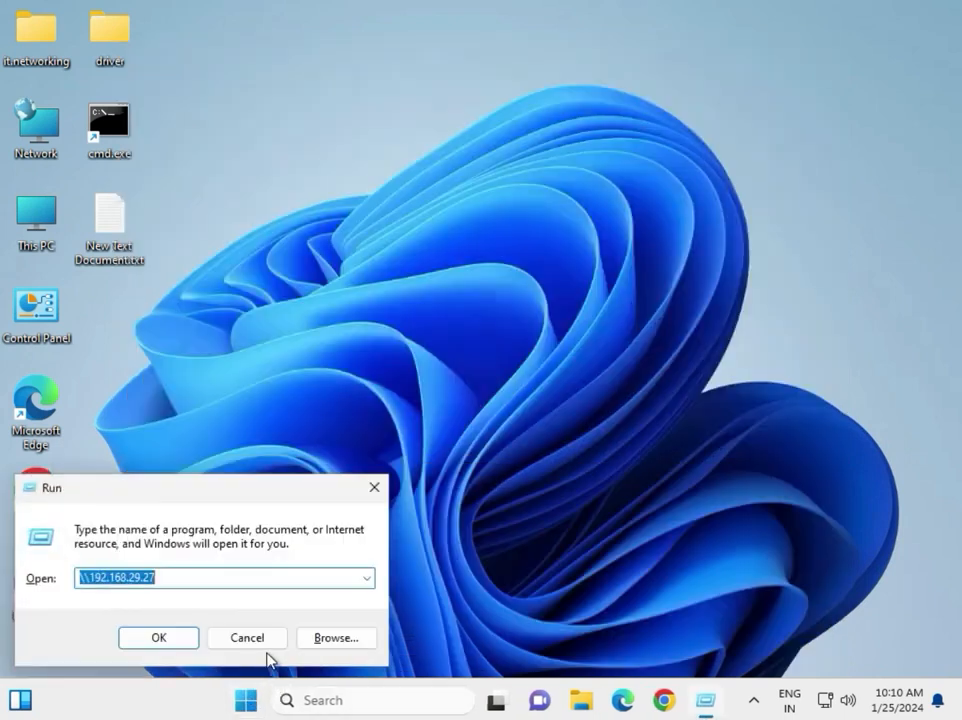
text(gp)
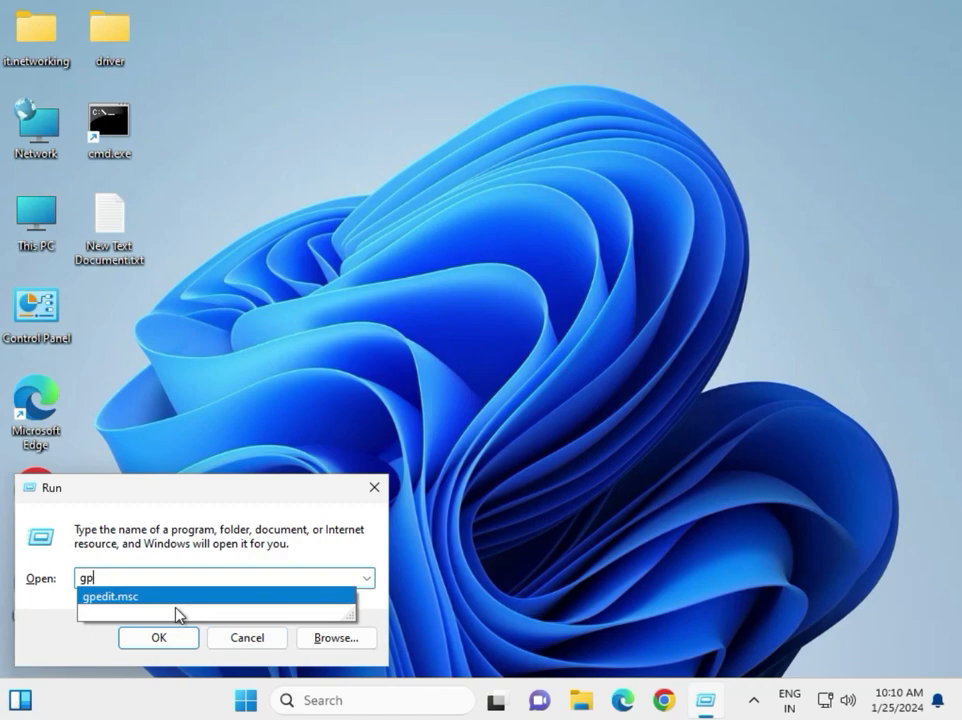
click(182, 612)
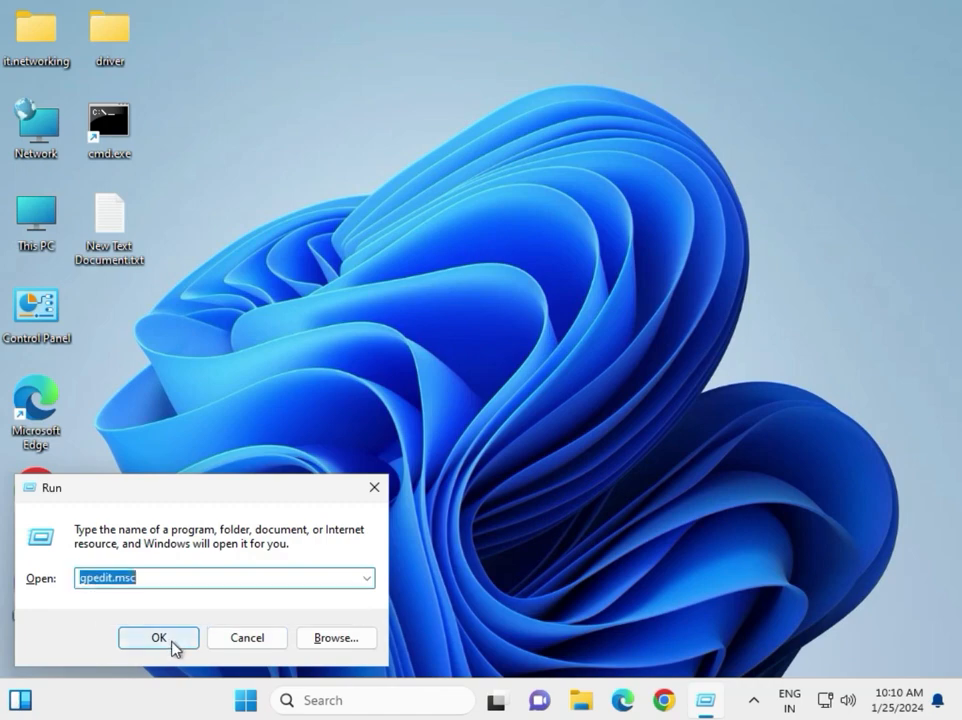
click(176, 640)
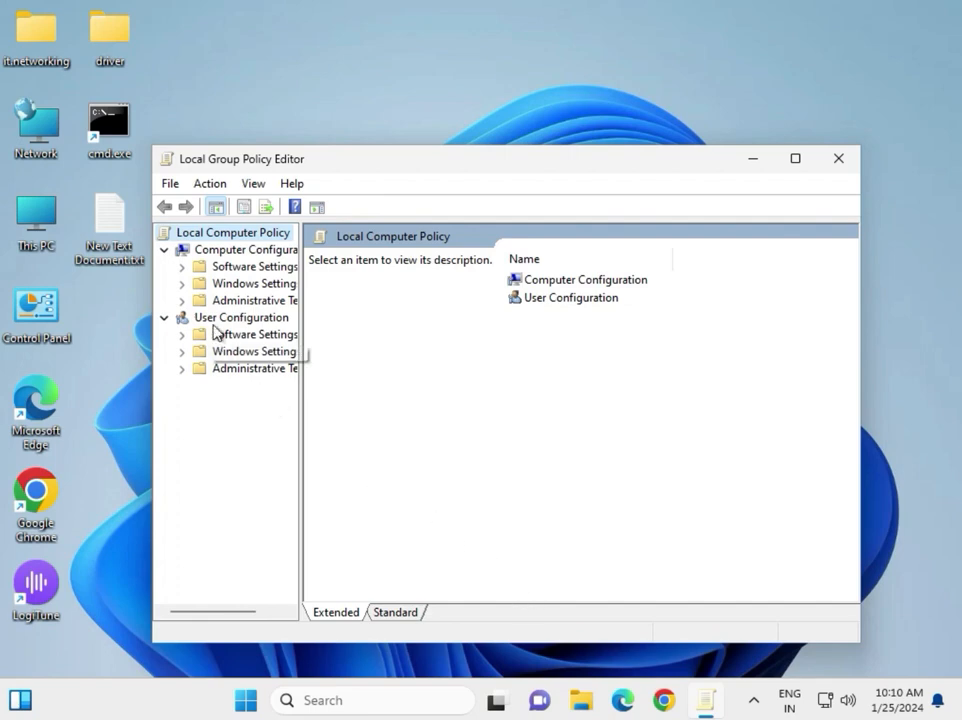
Show the Security Options policies within Local Policies, under Computer Configuration's Windows Settings and Security Settings, widening the policy tree for full names.
click(212, 262)
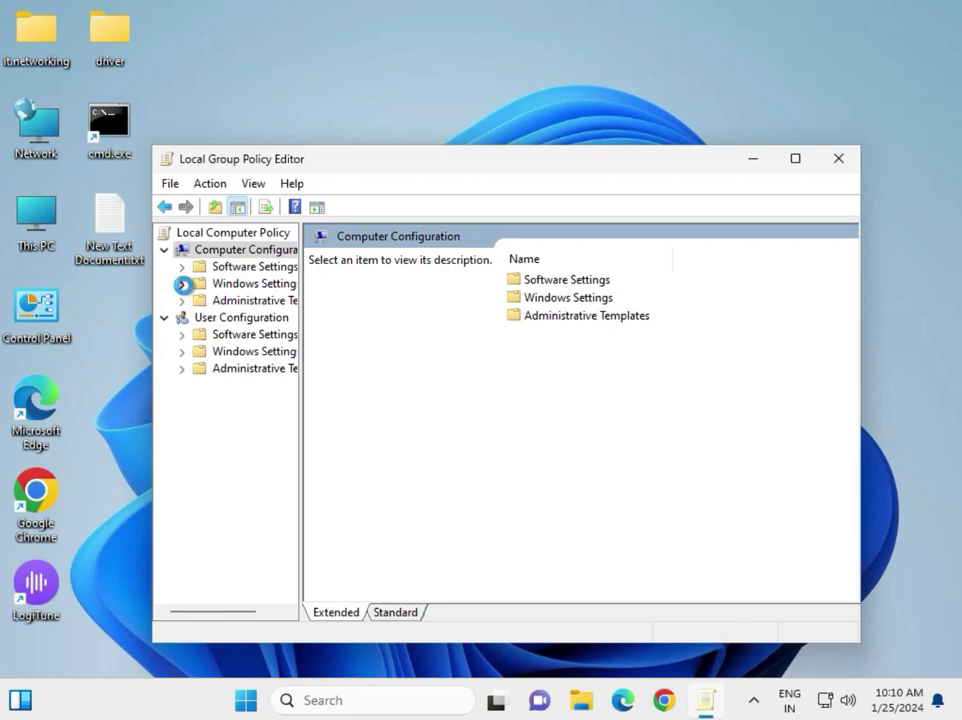
click(183, 284)
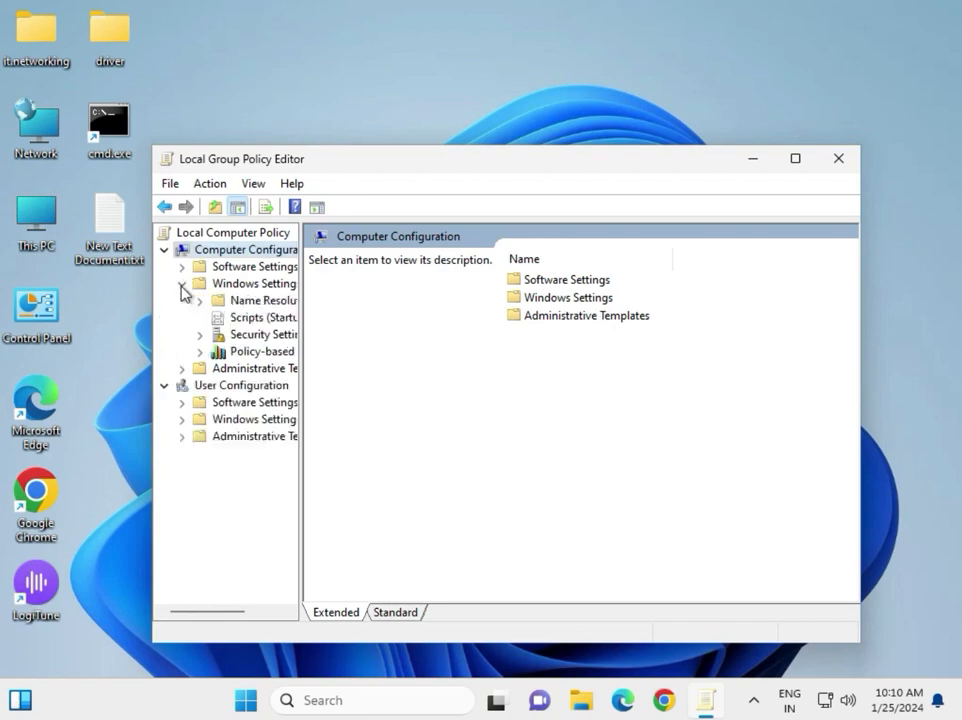
click(200, 336)
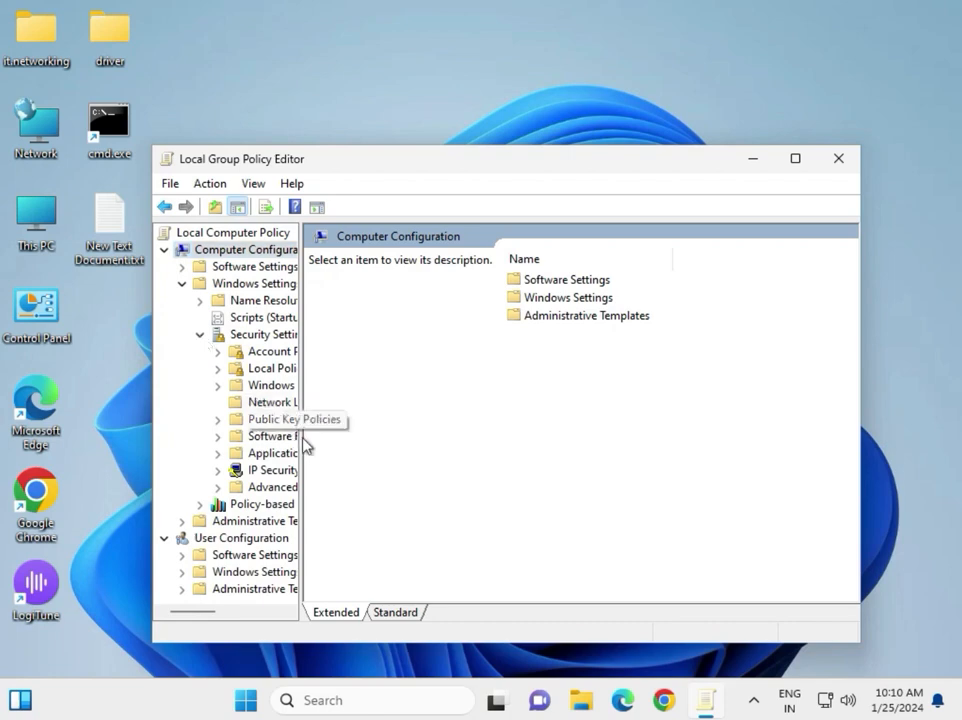
drag(301, 436, 508, 418)
mouse_move(705, 700)
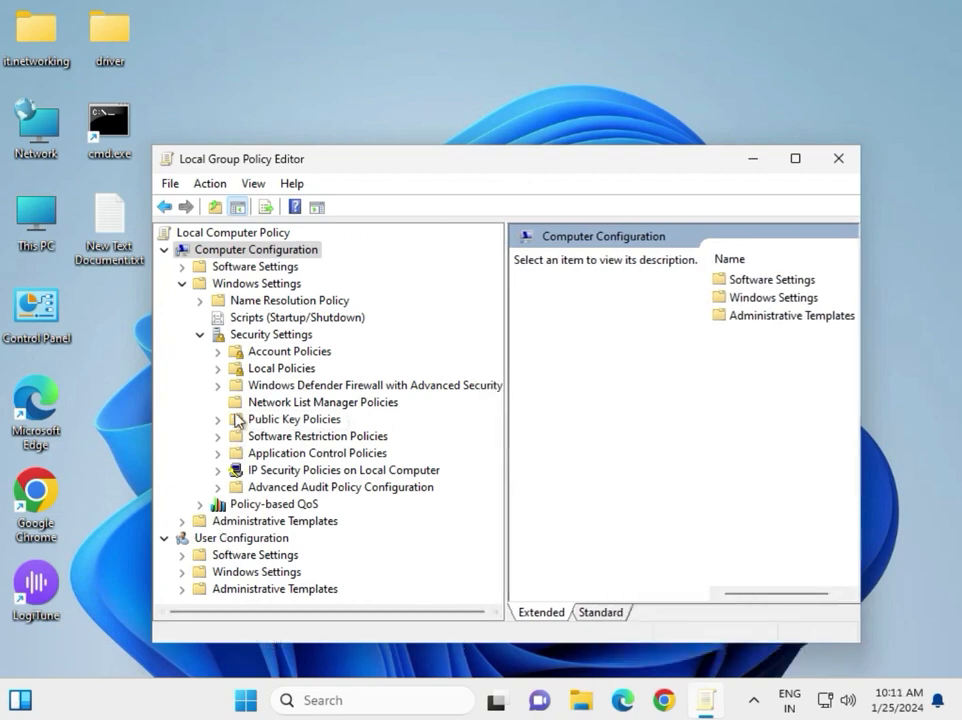
click(219, 369)
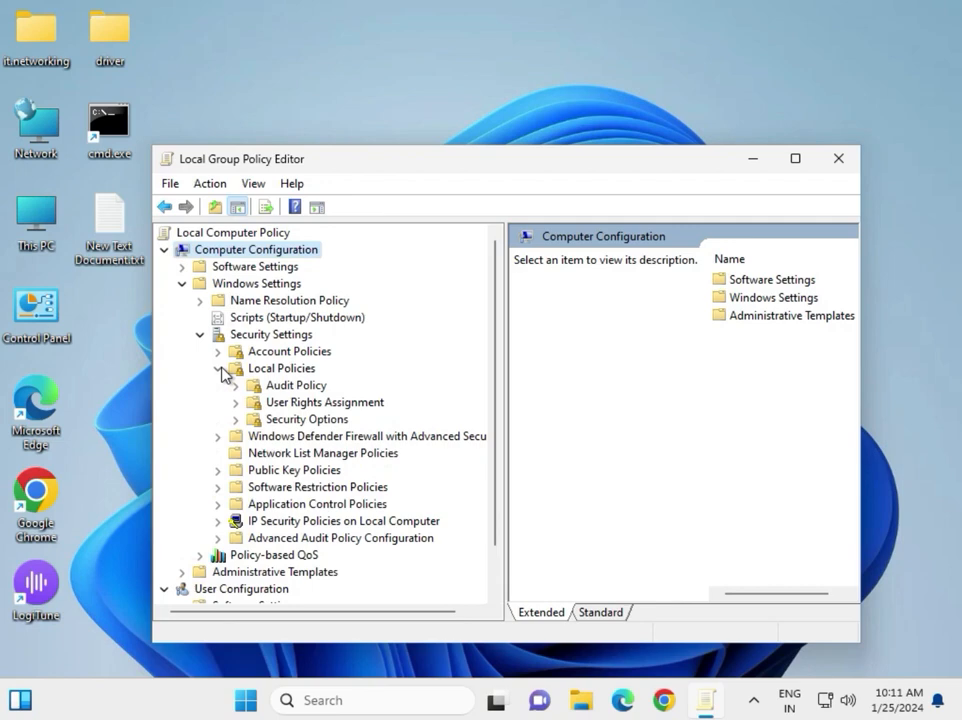
click(262, 419)
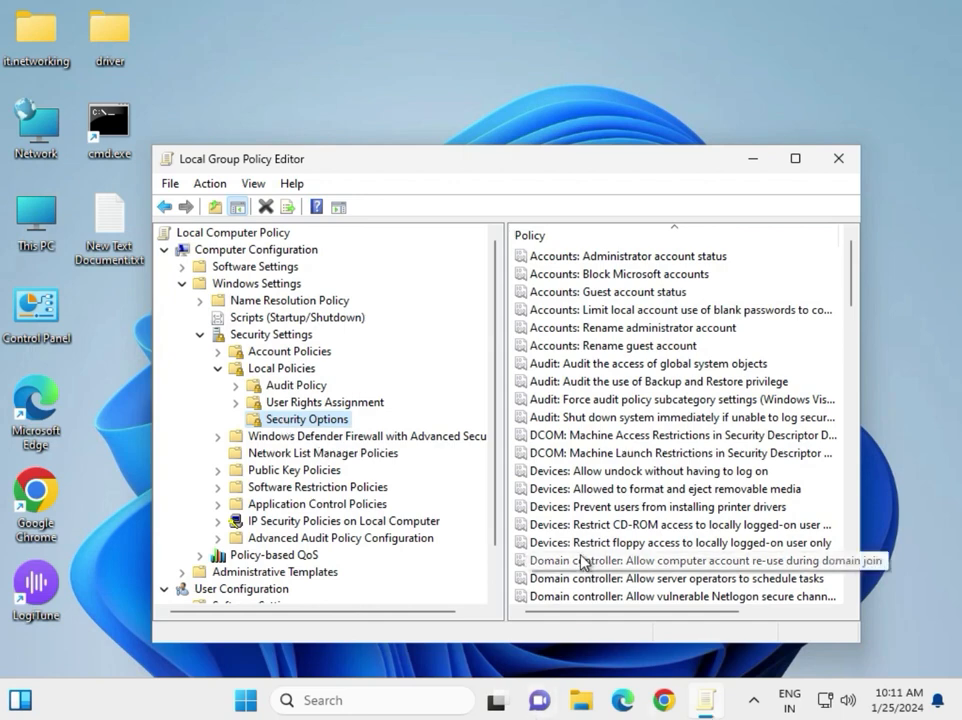
Set the policy "User Account Control: Run all administrators in Admin Approval Mode" to Enabled, apply it, and close the Local Group Policy Editor.
scroll(583, 520, down, 20)
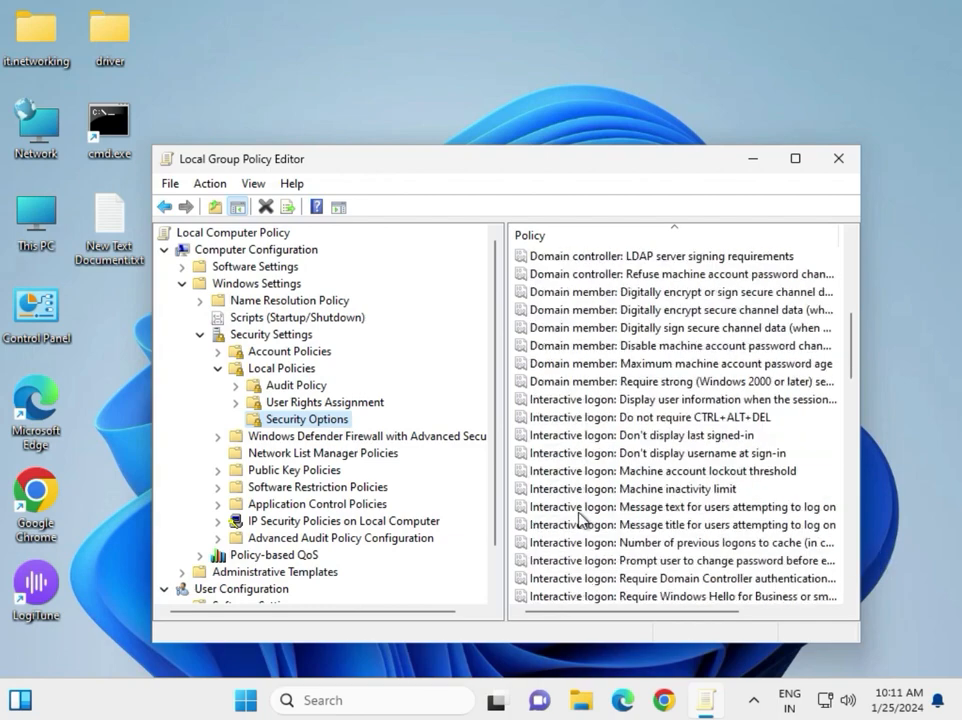
scroll(569, 521, down, 7)
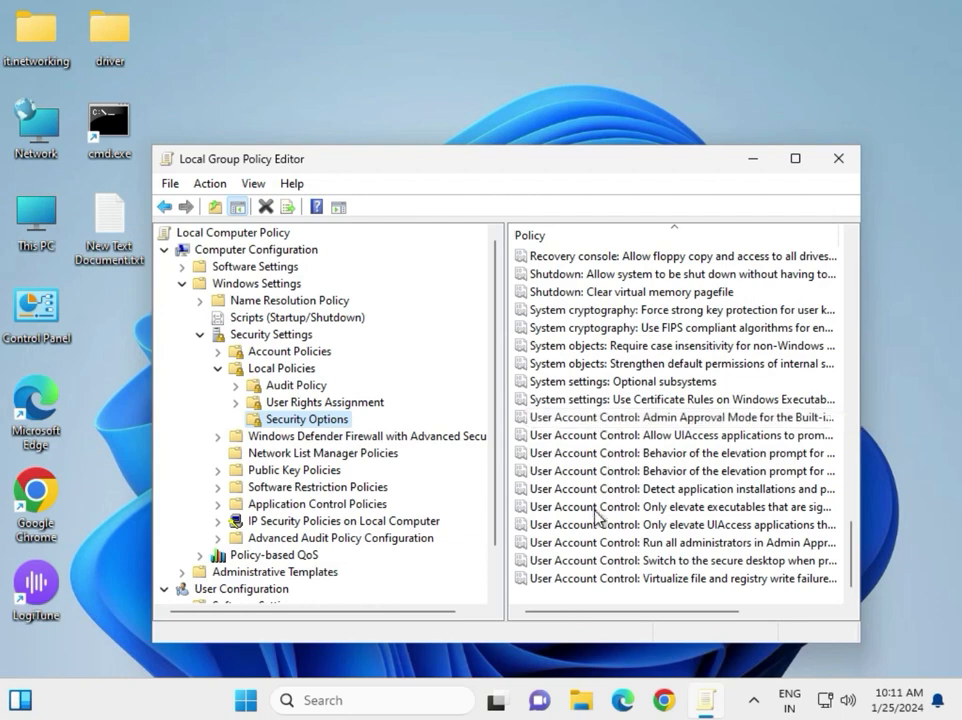
click(597, 550)
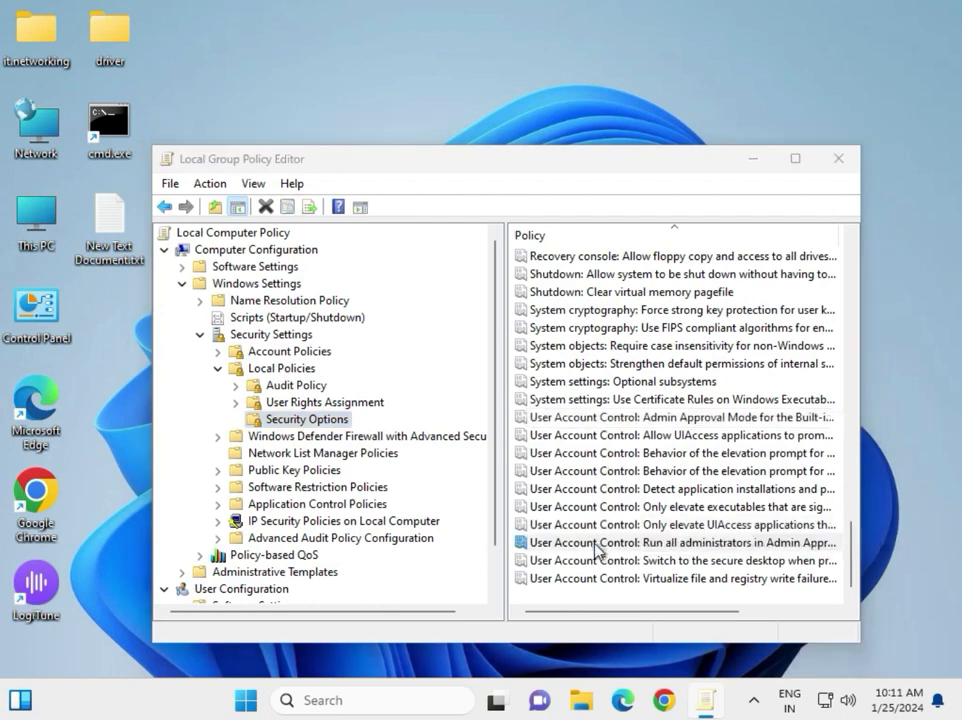
double_click(597, 550)
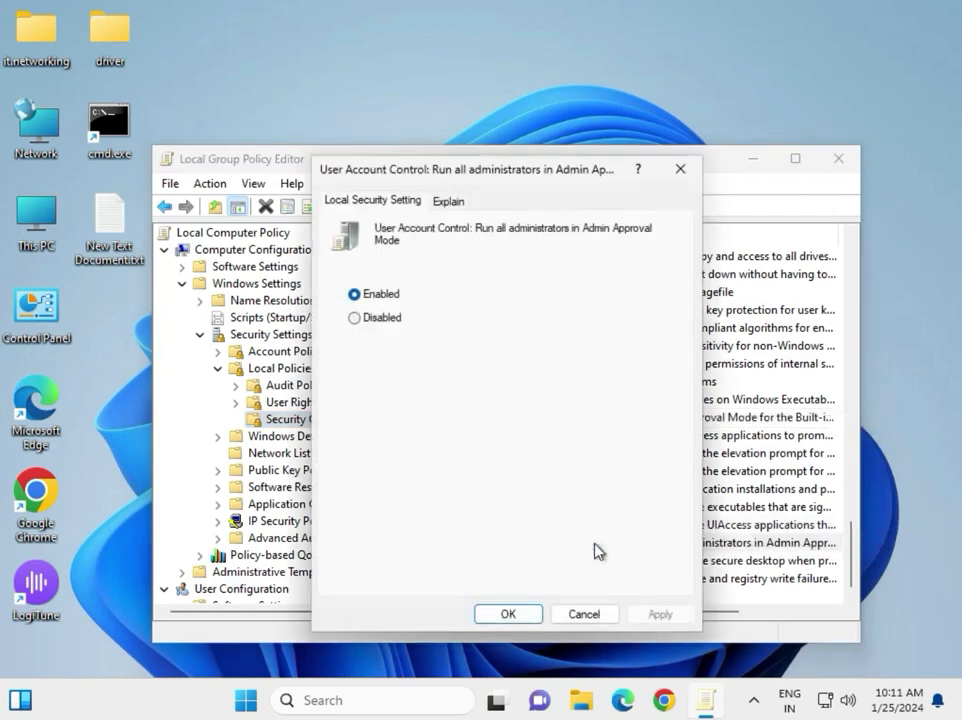
click(355, 318)
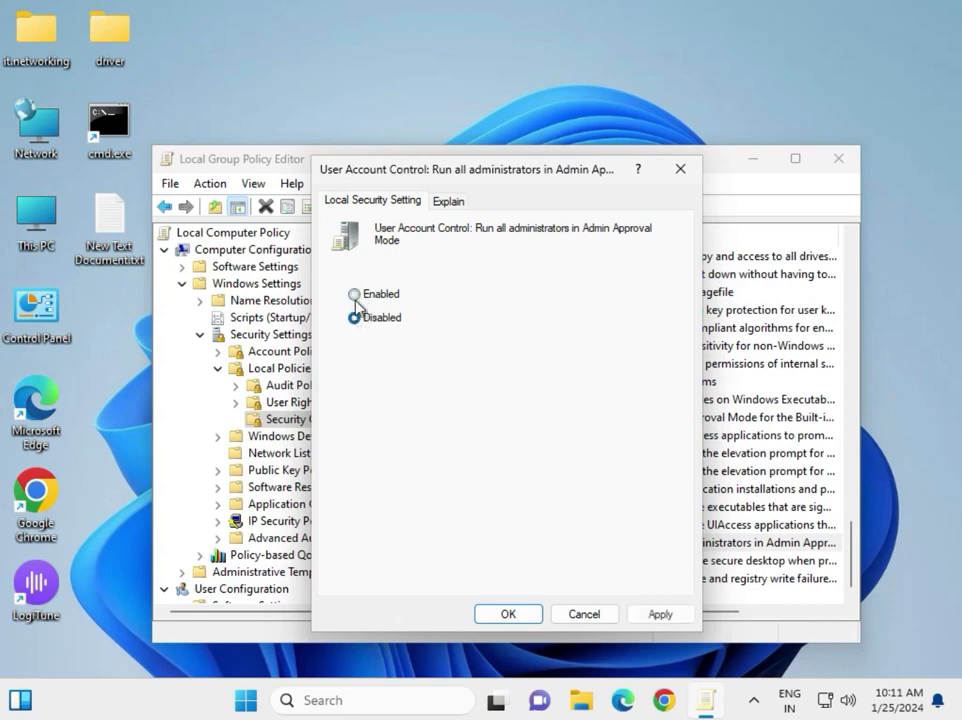
click(357, 300)
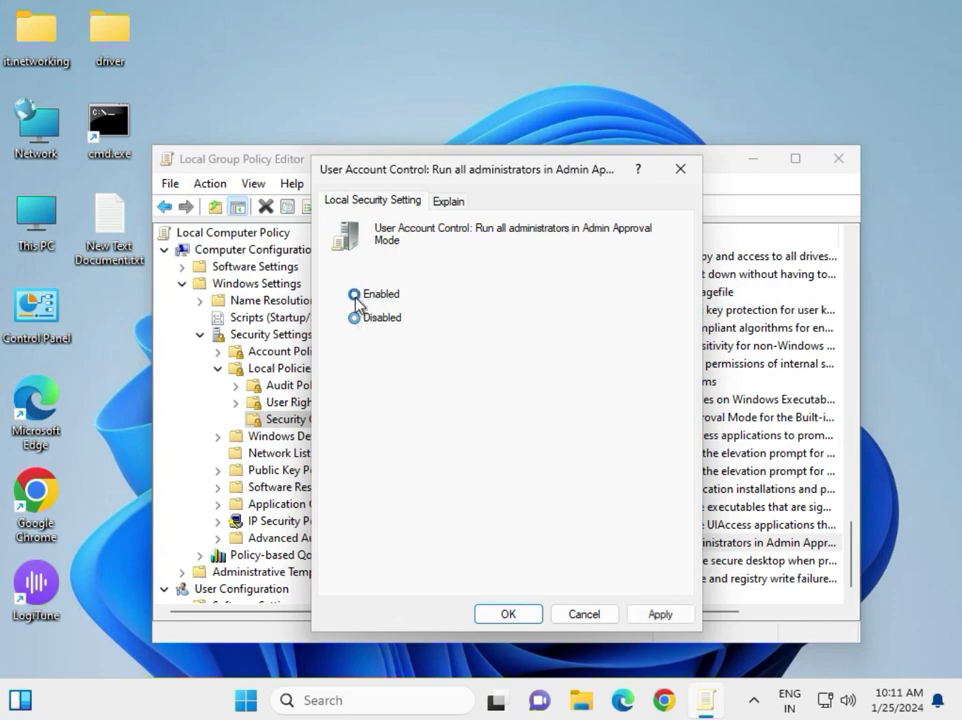
click(653, 617)
click(515, 619)
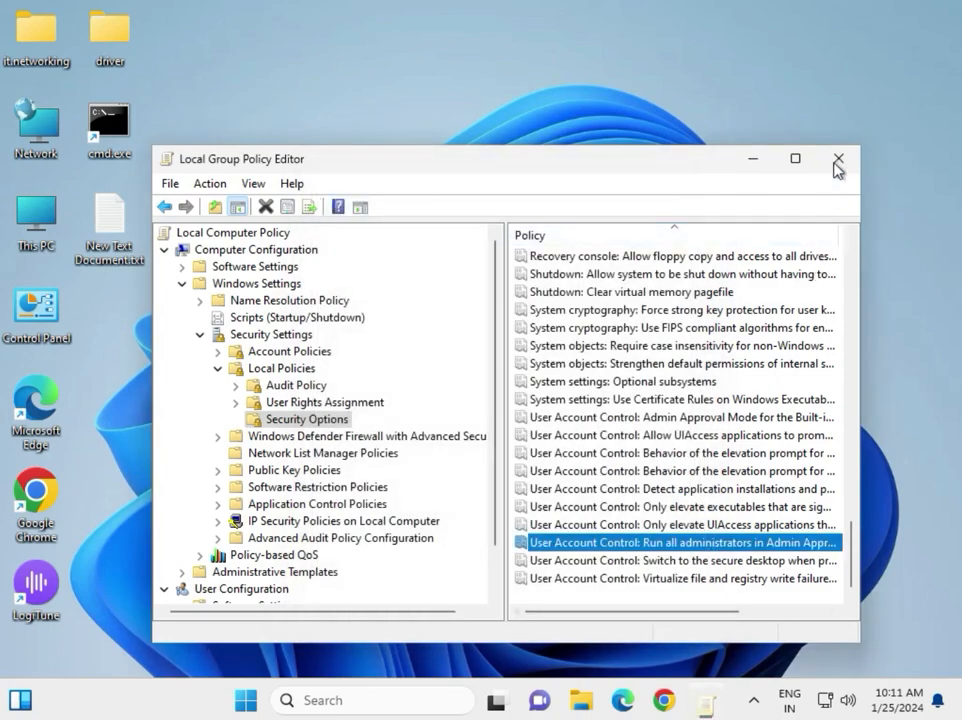
click(838, 160)
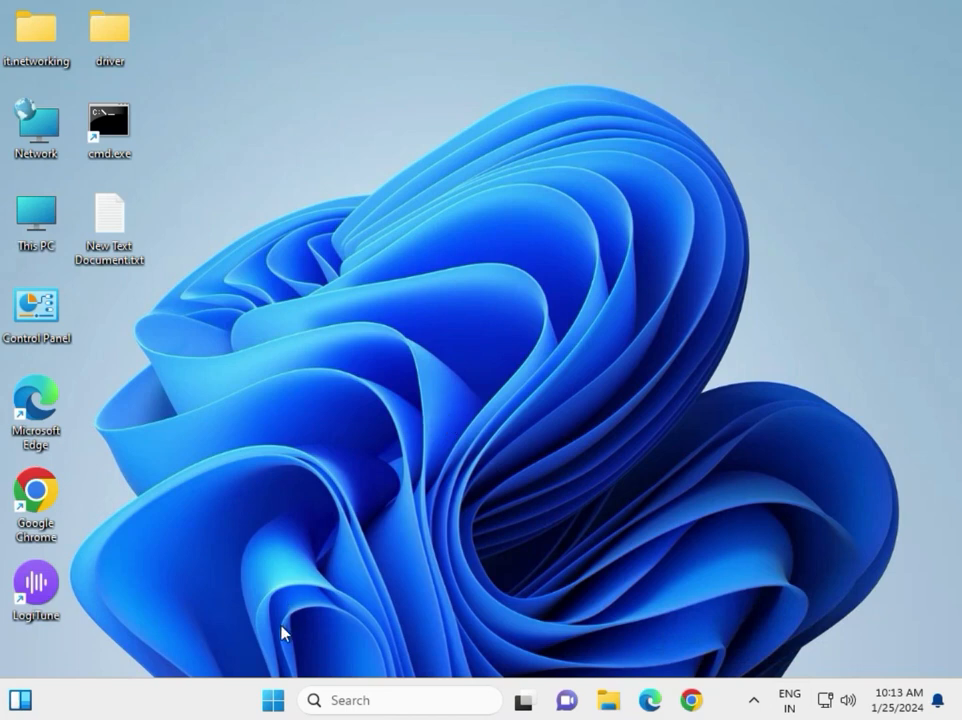
Search for cmd and launch Command Prompt as administrator, allowing it to make changes to the device.
click(273, 701)
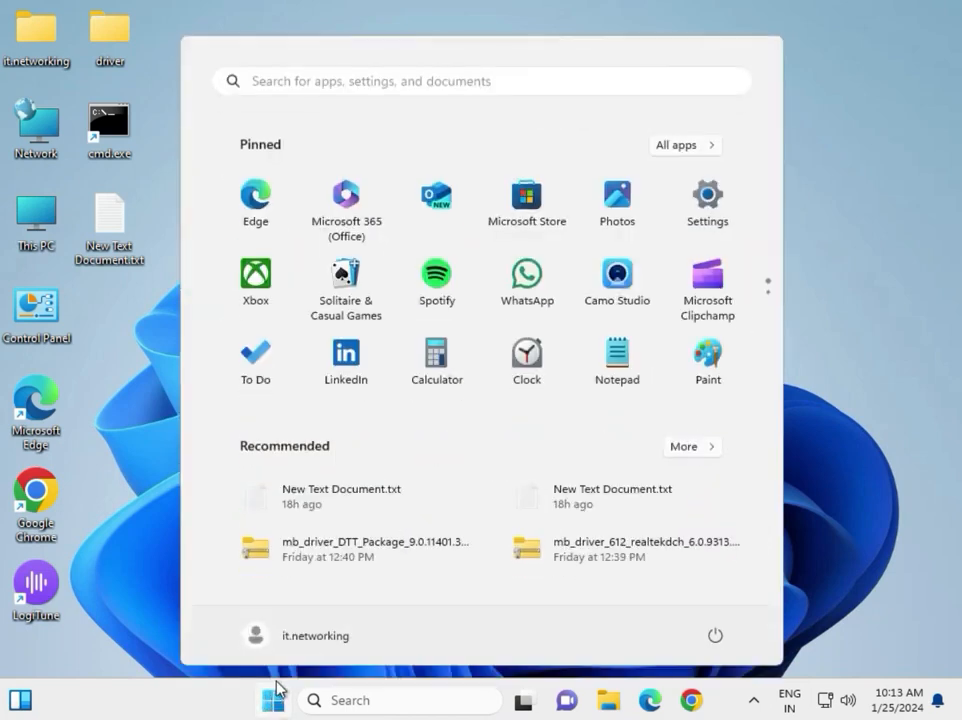
text(cmd)
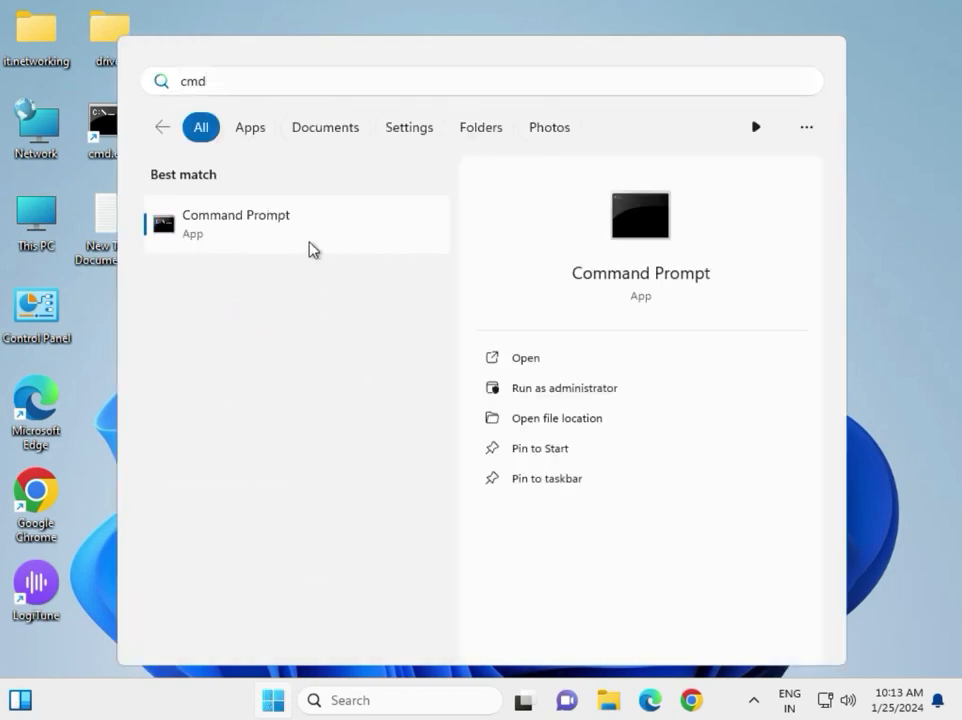
right_click(311, 249)
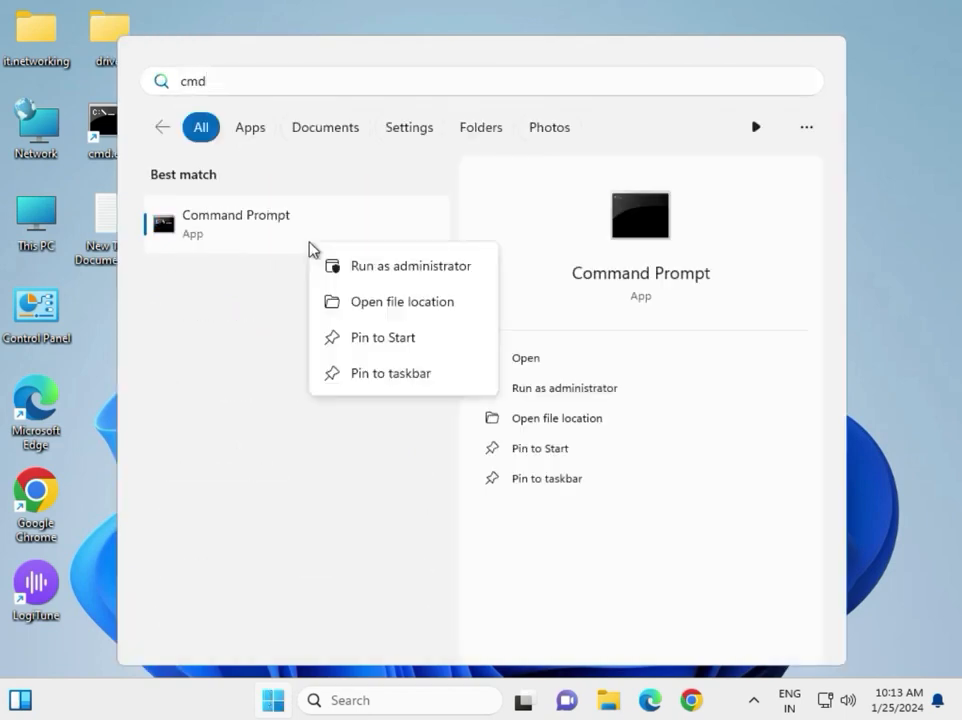
click(365, 276)
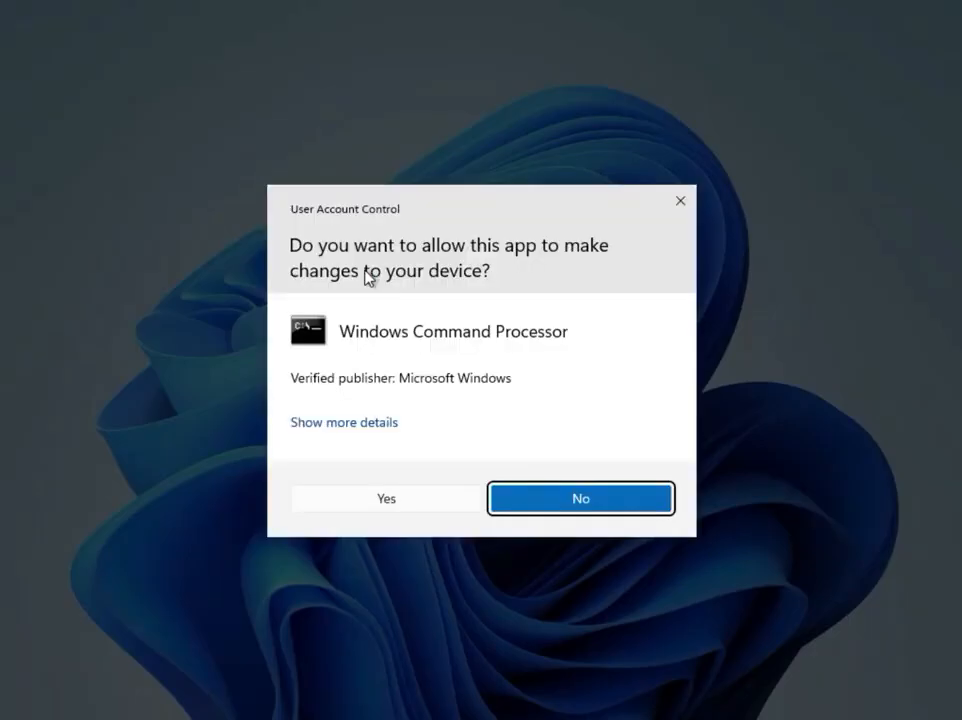
click(352, 503)
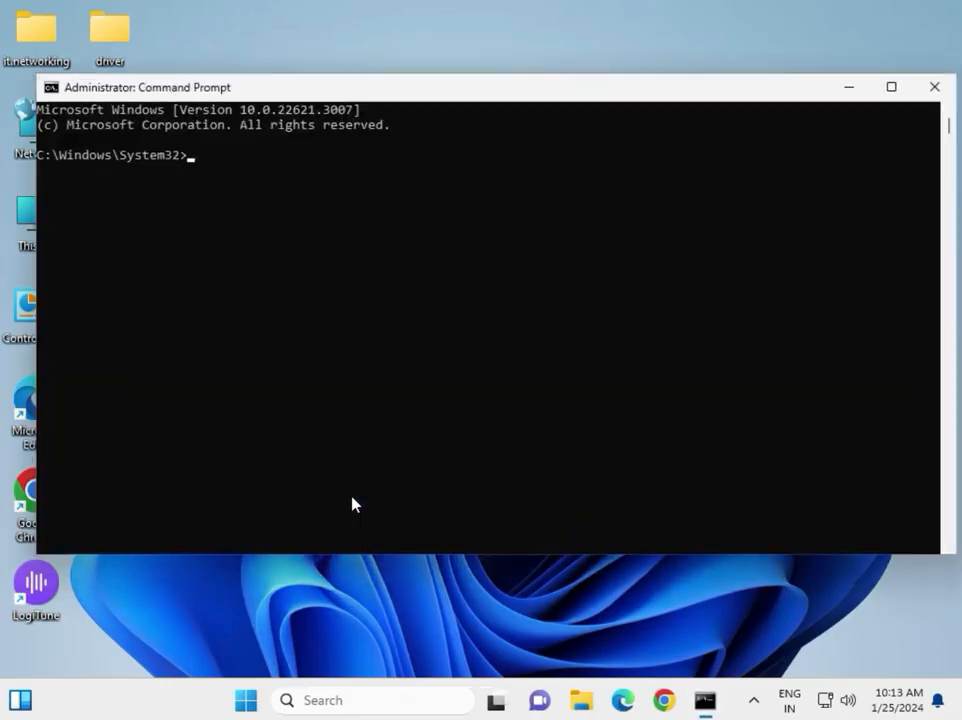
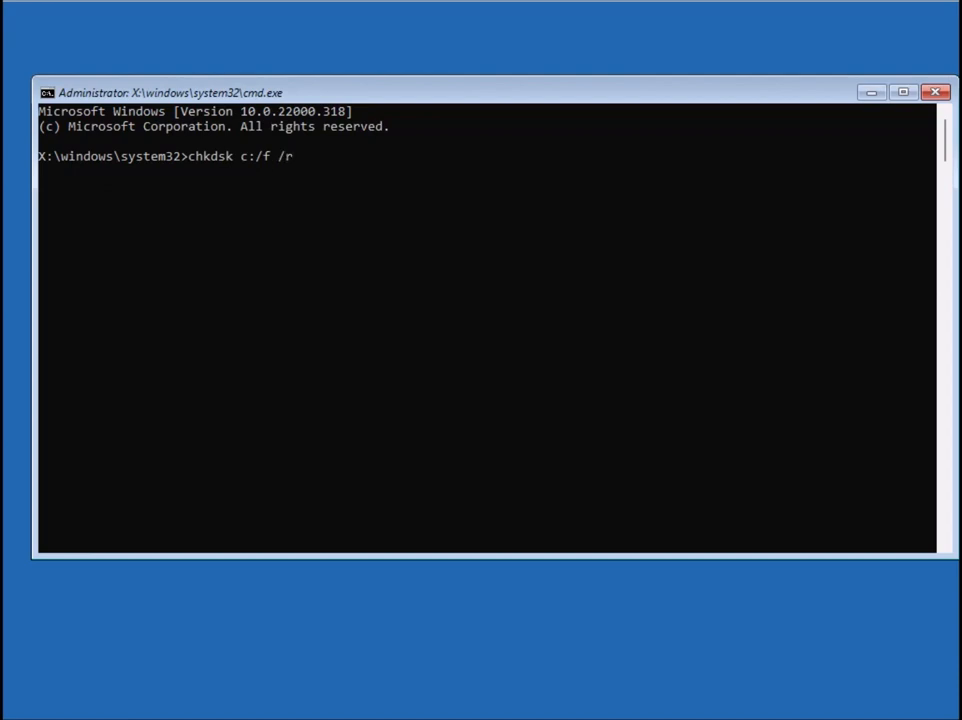
Run the disk check chkdsk c:/f /r and enlarge the console window while it scans.
key(Return)
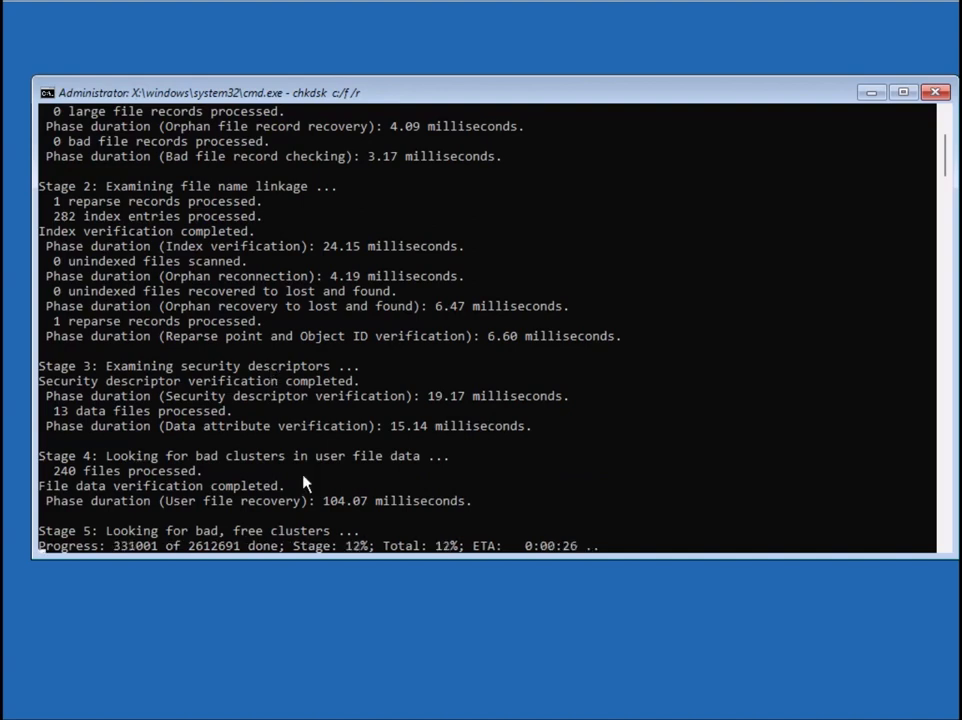
drag(601, 558, 599, 667)
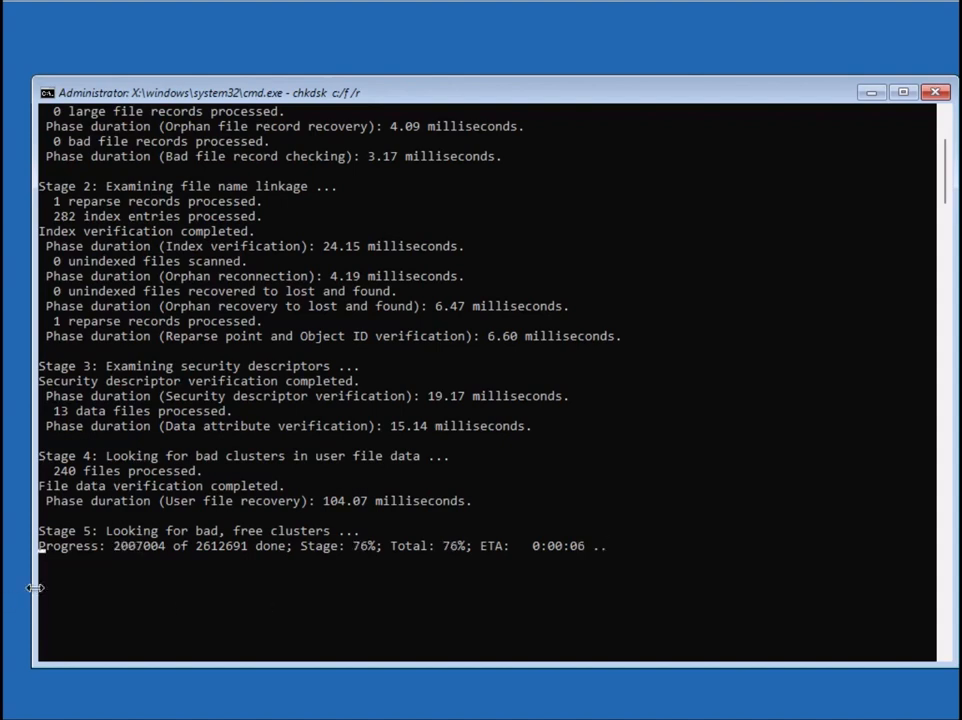
drag(35, 588, 17, 588)
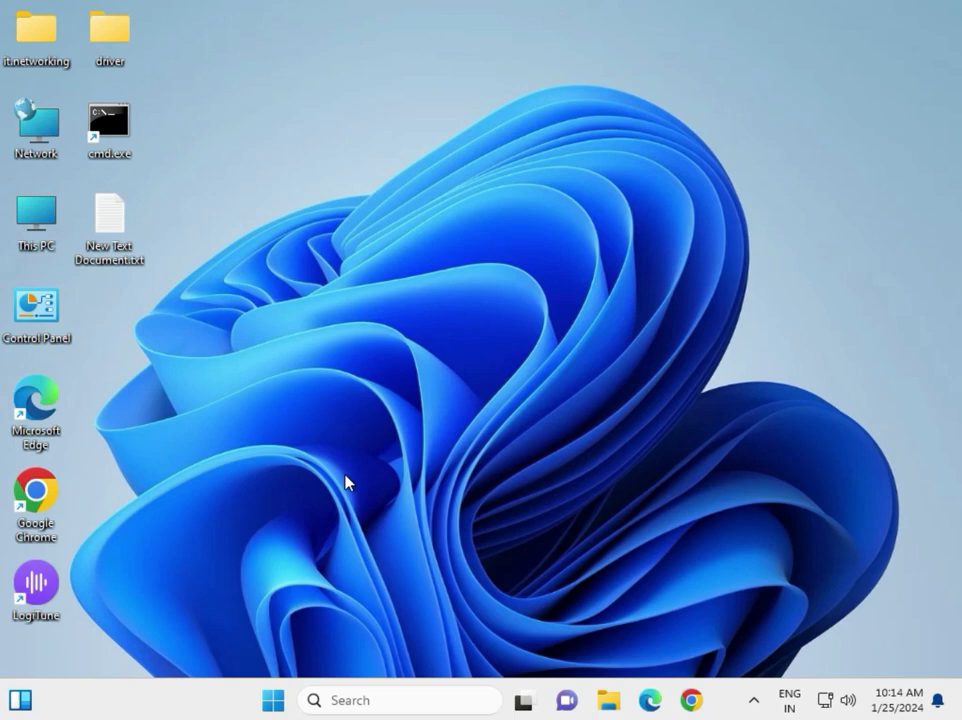
Check the C: drive's properties from This PC in File Explorer, and close all Explorer windows.
double_click(618, 707)
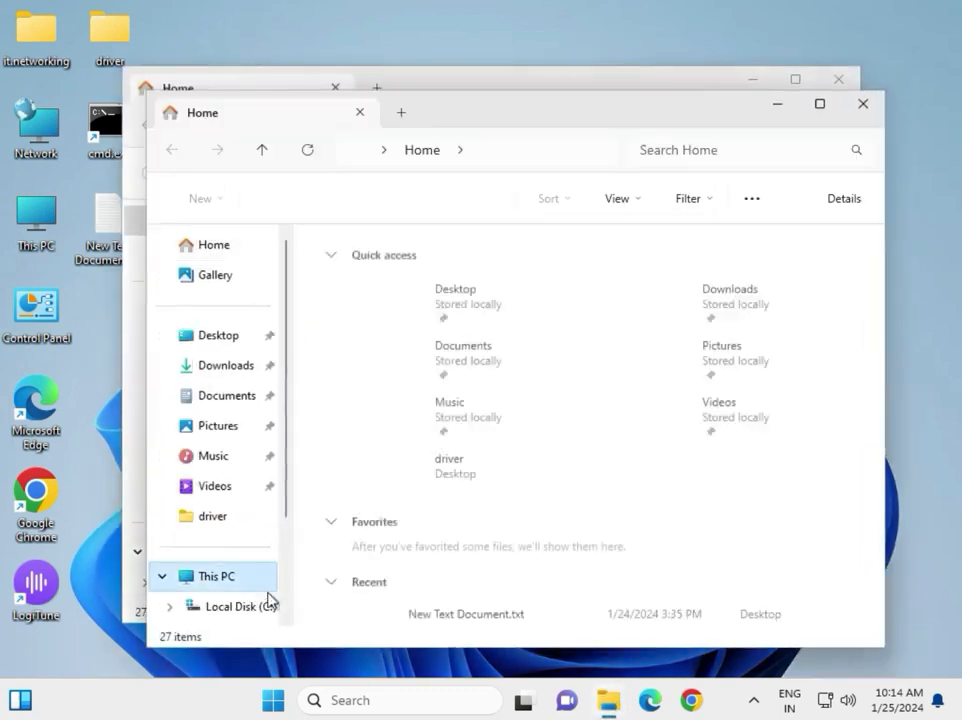
click(267, 592)
click(421, 296)
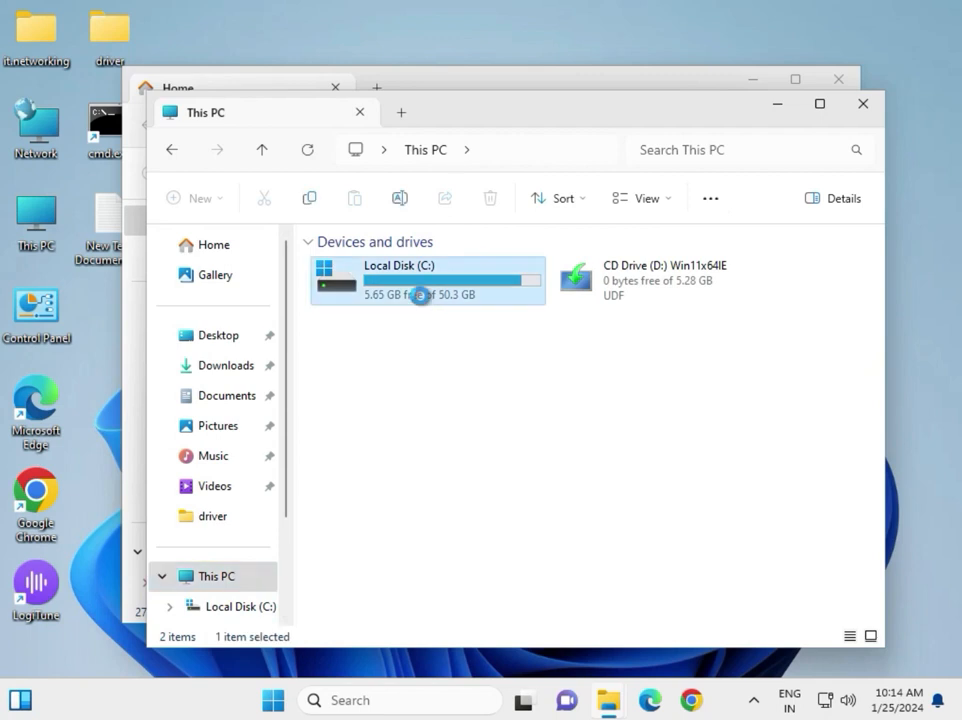
right_click(421, 296)
click(518, 587)
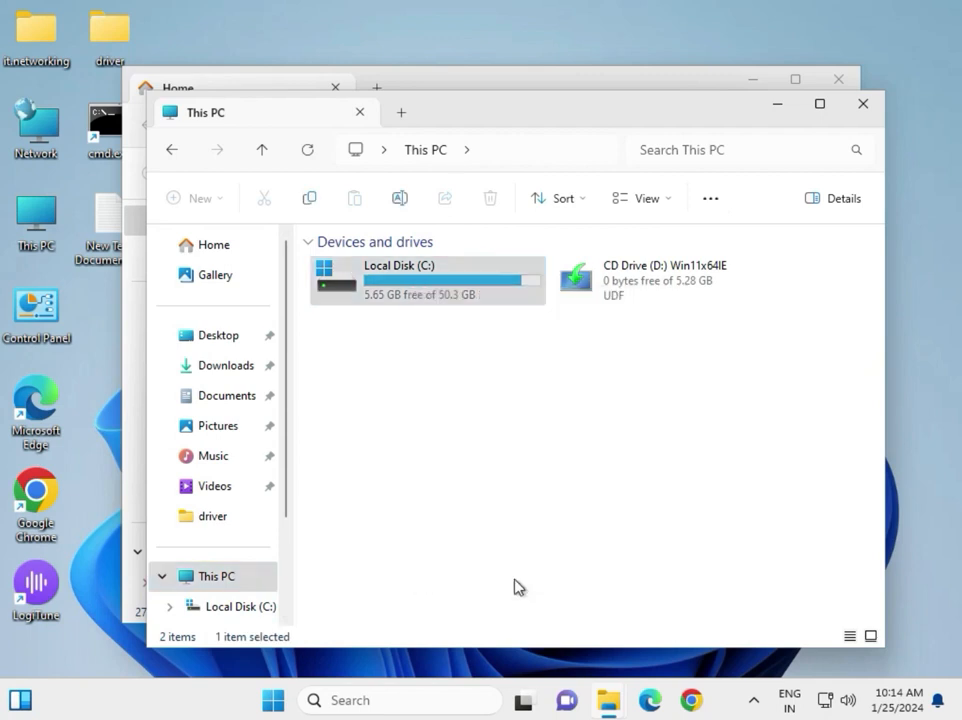
click(773, 404)
click(862, 103)
click(838, 80)
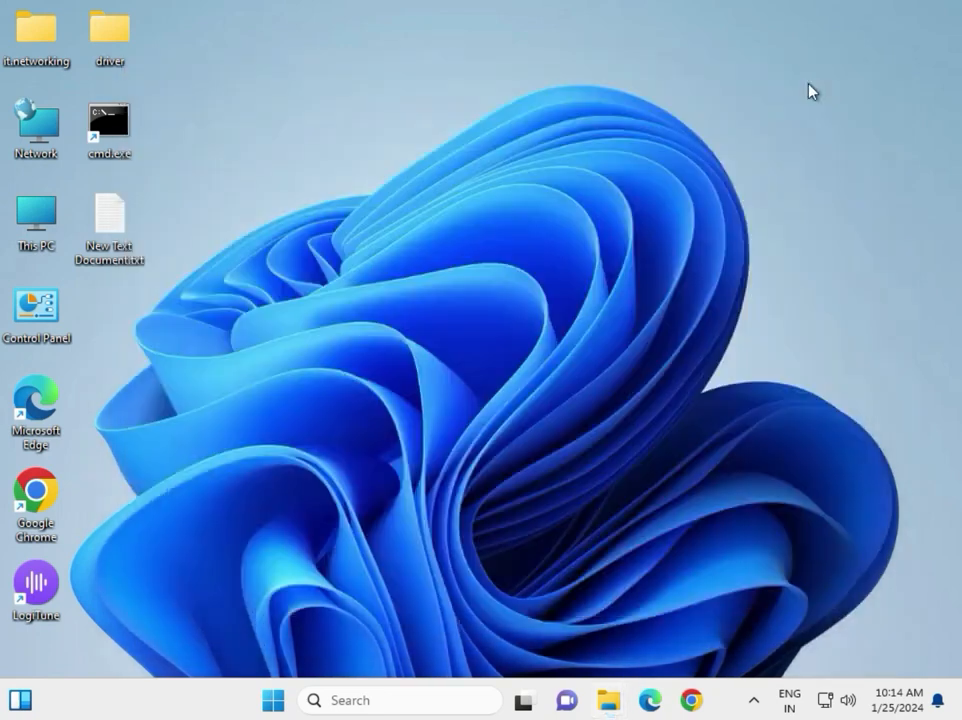
Search for Windows Security, launch it, and go to Virus & threat protection.
click(754, 696)
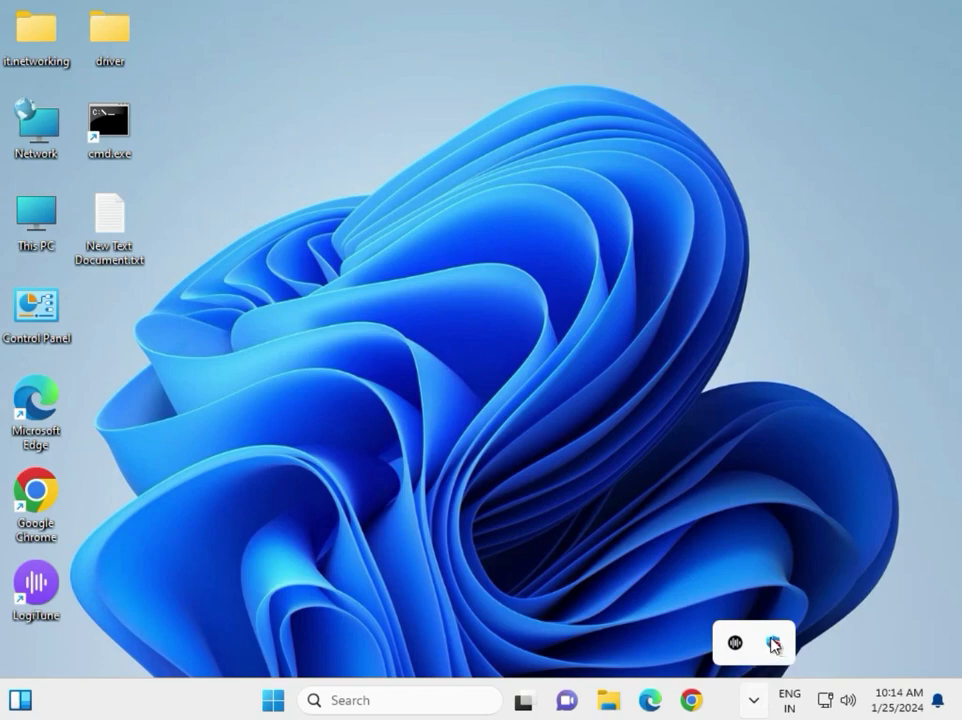
click(274, 699)
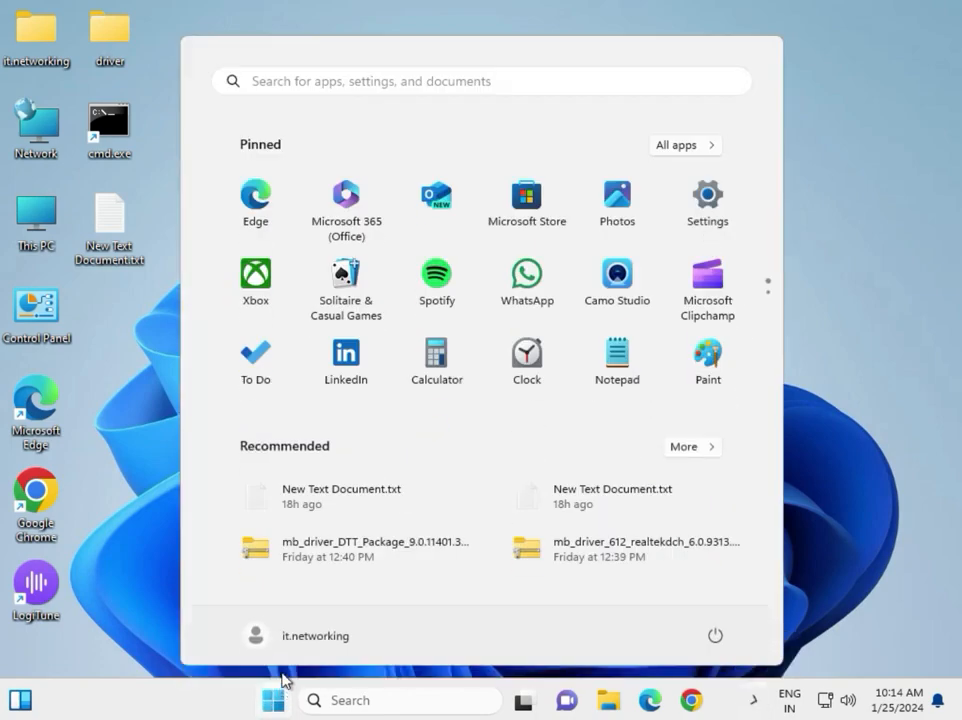
text(windows Security)
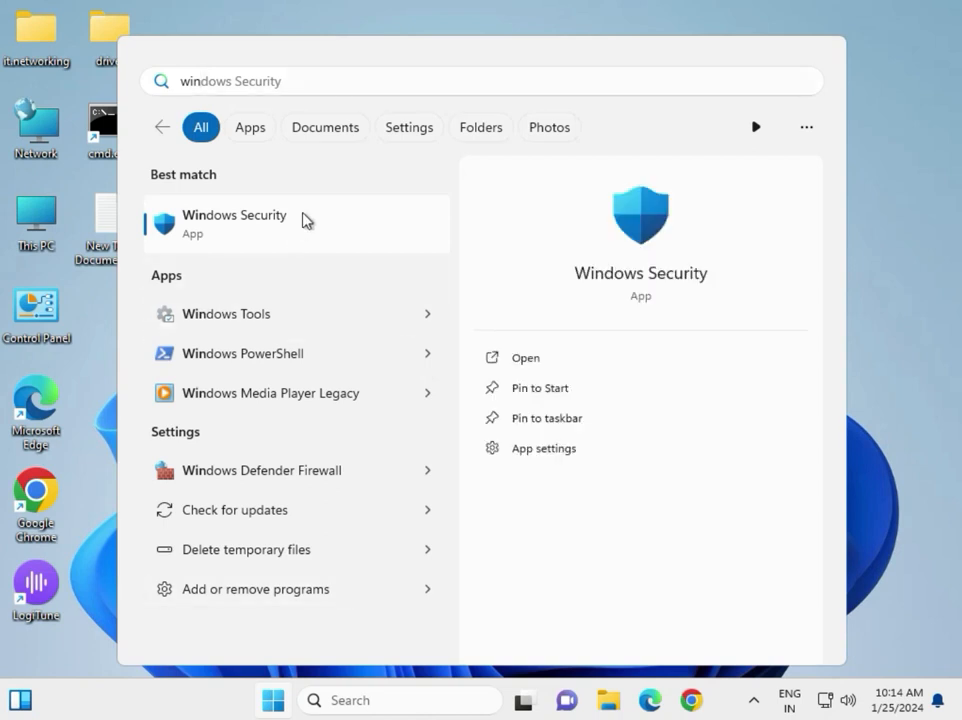
click(255, 224)
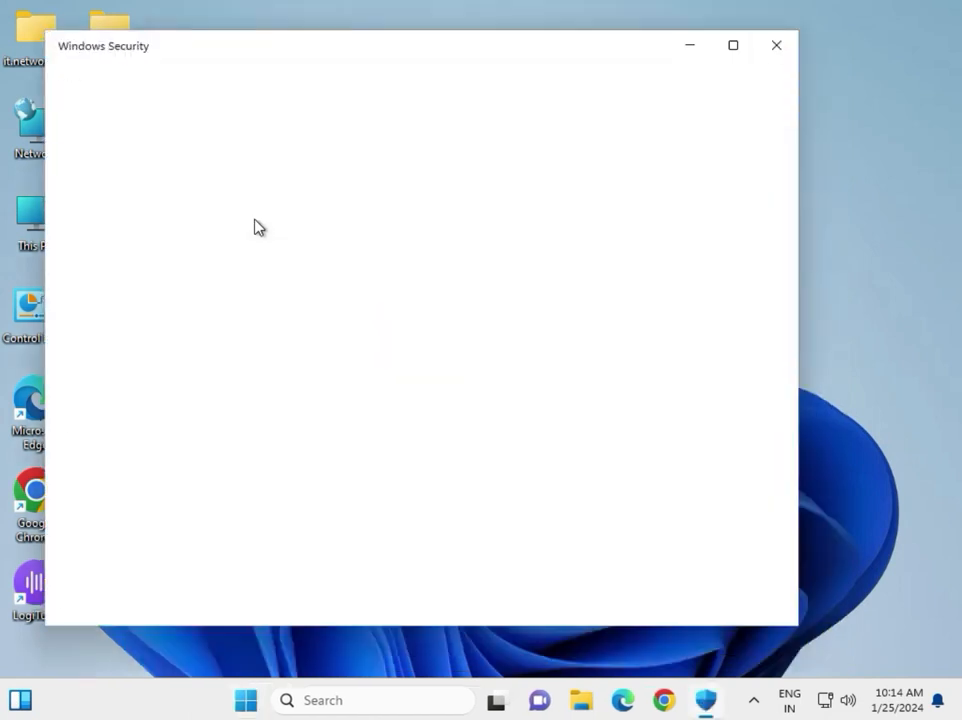
click(252, 356)
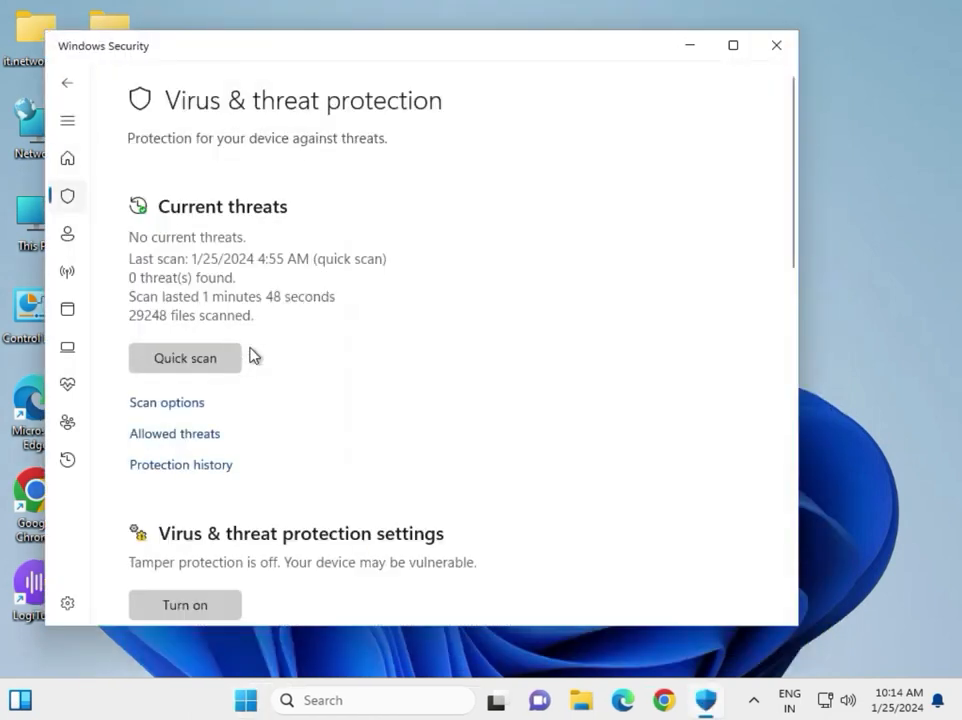
Start a Microsoft Defender Antivirus (offline scan) from the scan options, allowing the changes and dismissing the sign-out notice.
scroll(333, 391, down, 2)
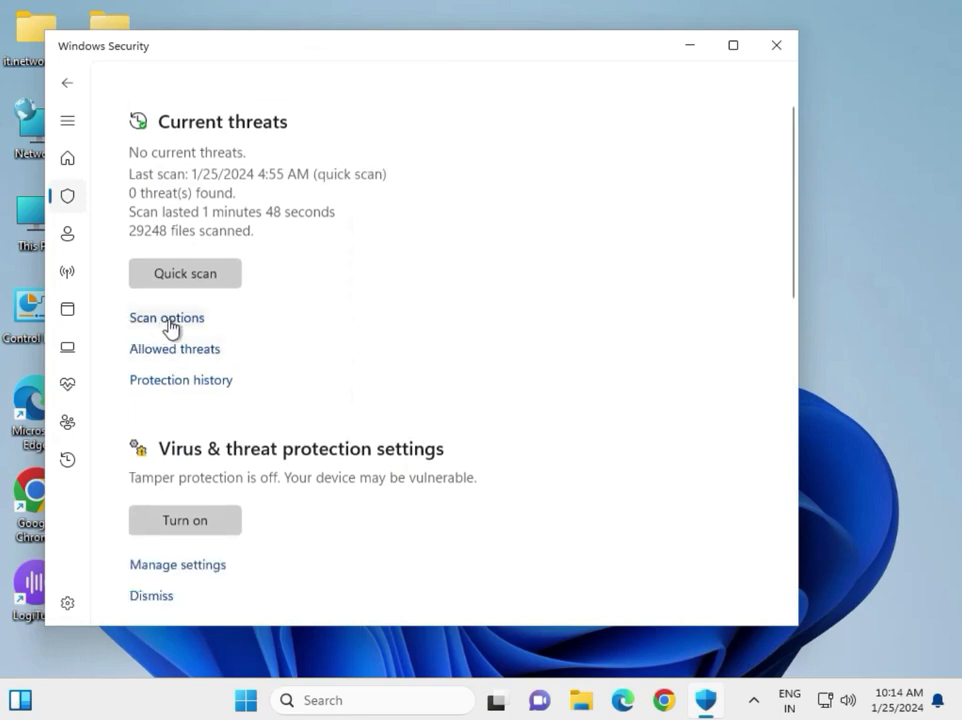
click(170, 320)
scroll(200, 328, down, 5)
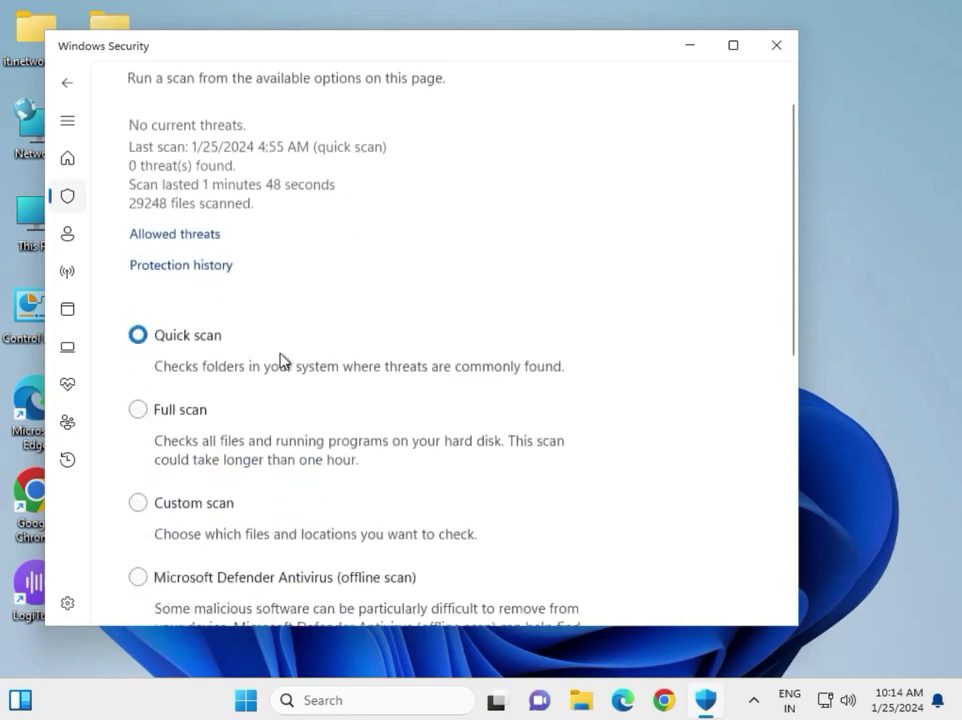
click(138, 384)
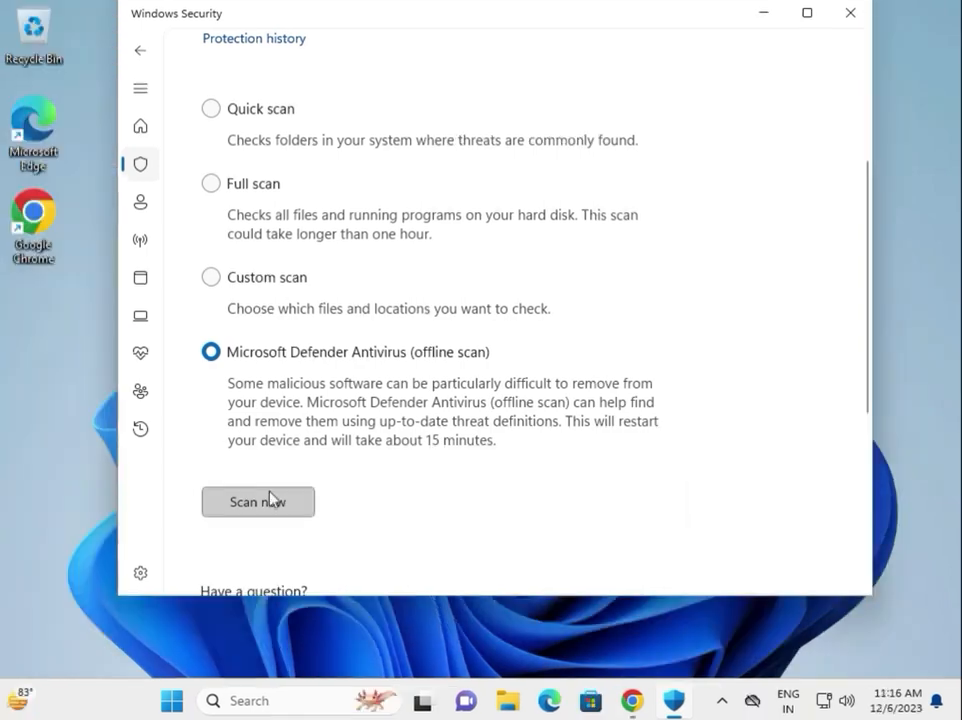
click(269, 500)
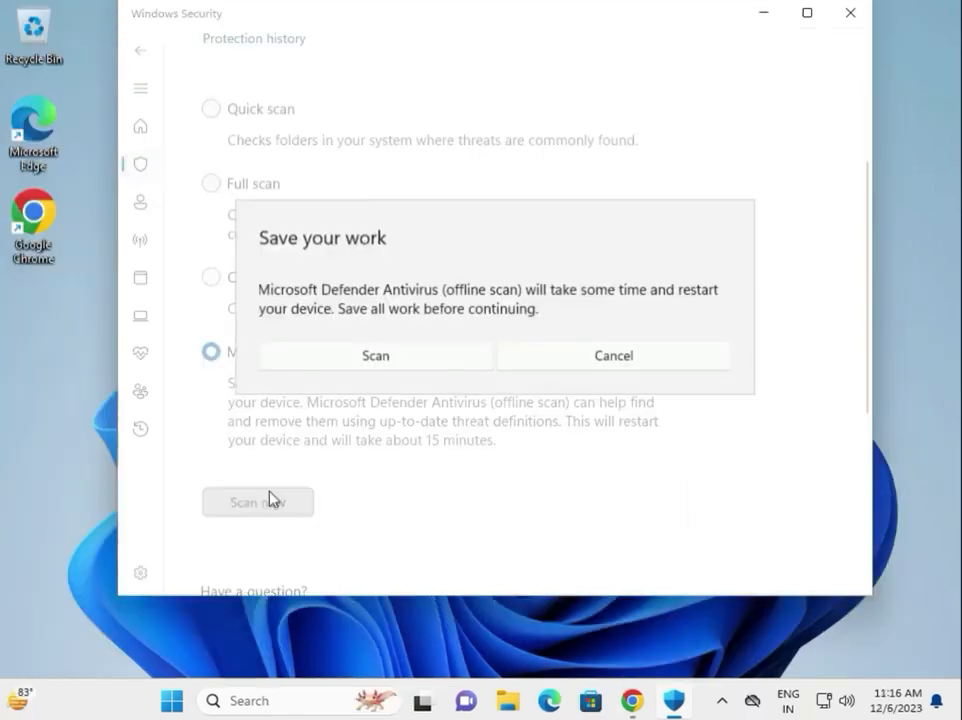
click(352, 358)
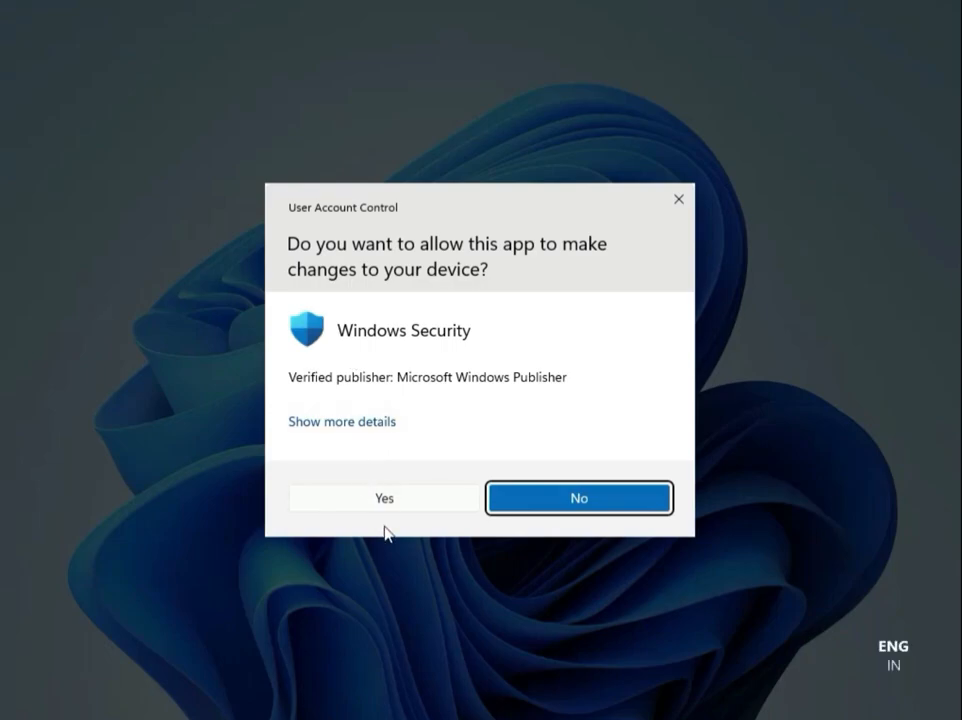
click(397, 508)
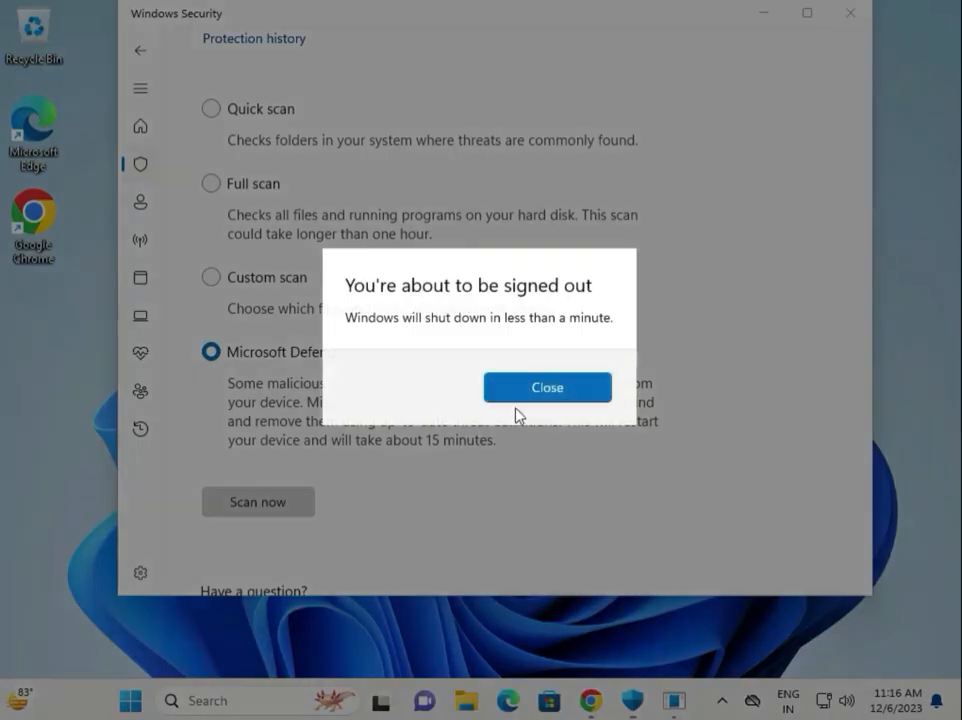
click(538, 396)
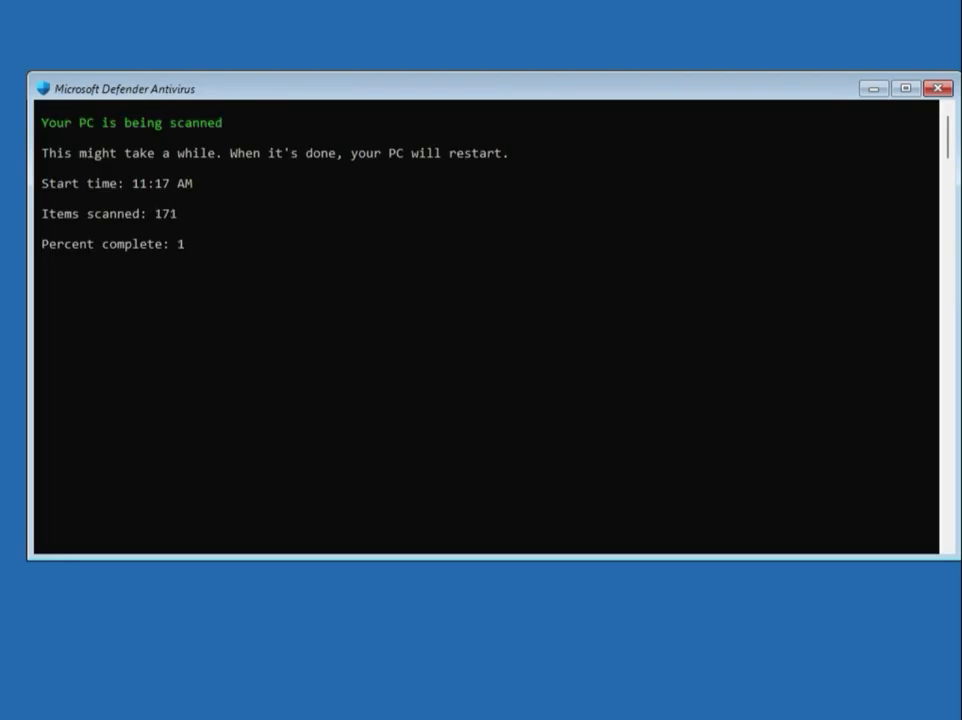
click(185, 248)
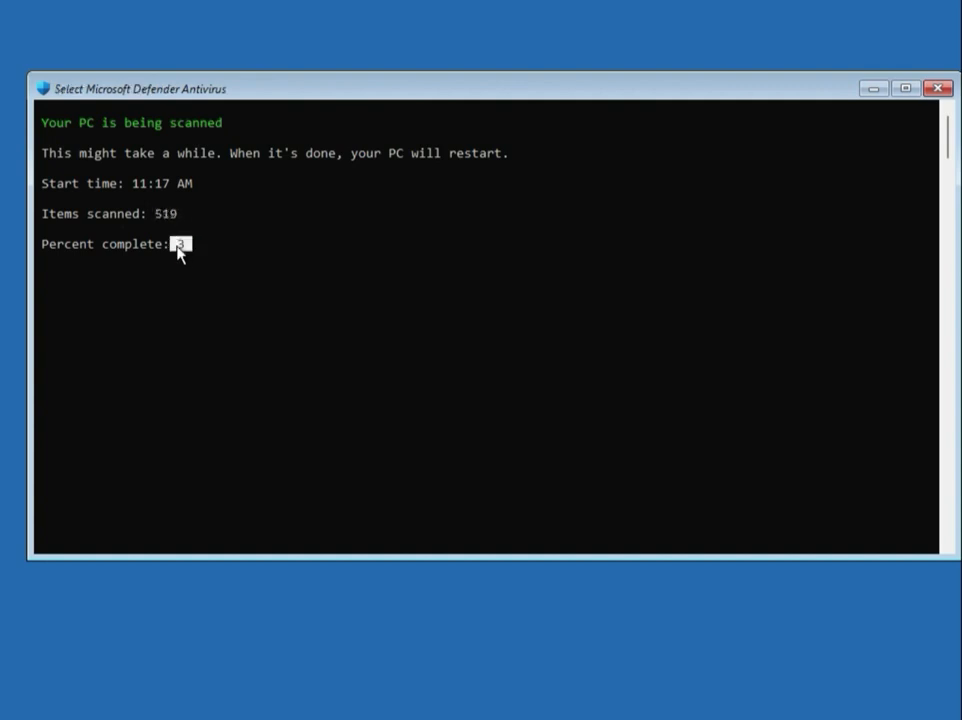
click(212, 318)
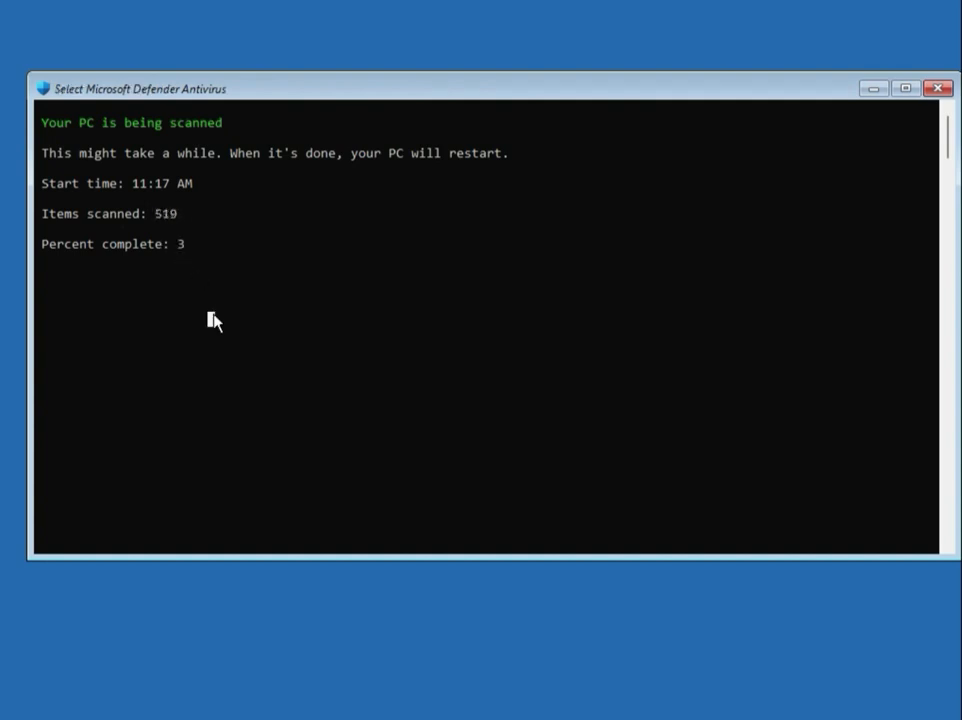